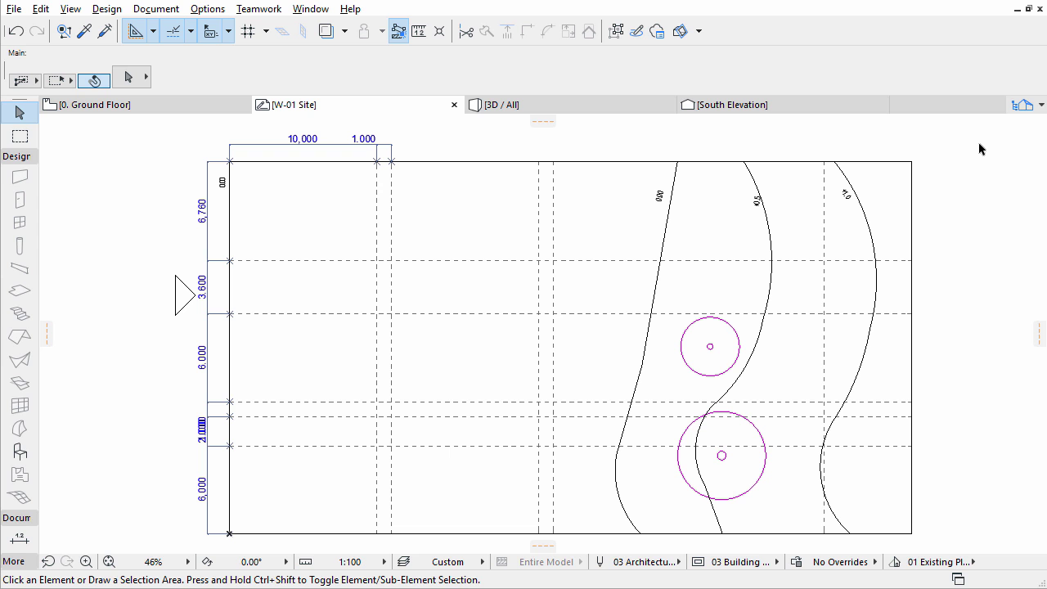
Open the 0. Ground Floor plan from the Navigator's Stories list
{"action": "left_click", "coordinate": [1011, 113]}
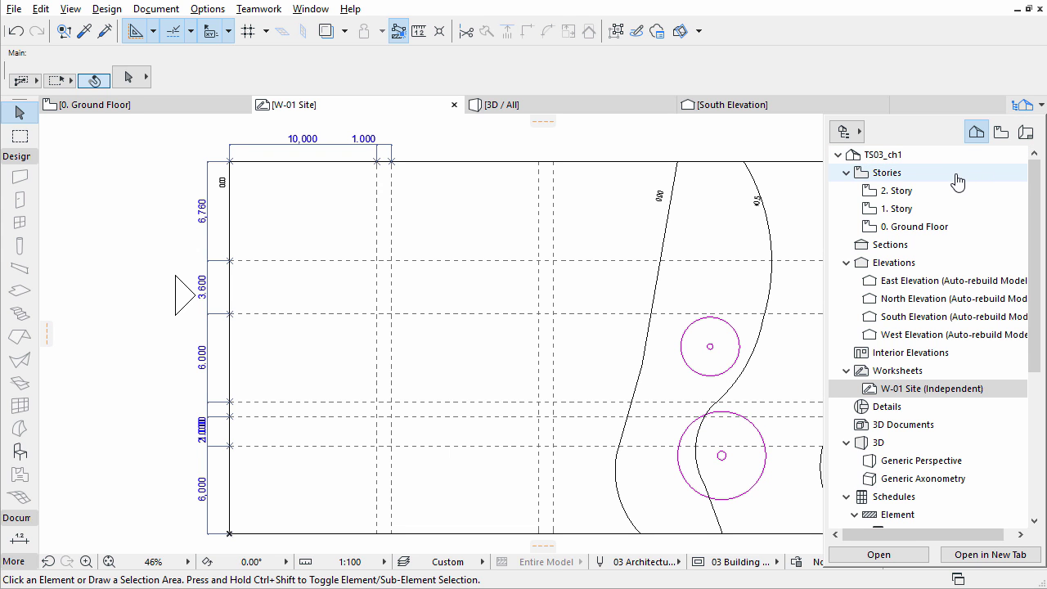
{"action": "double_click", "coordinate": [953, 230]}
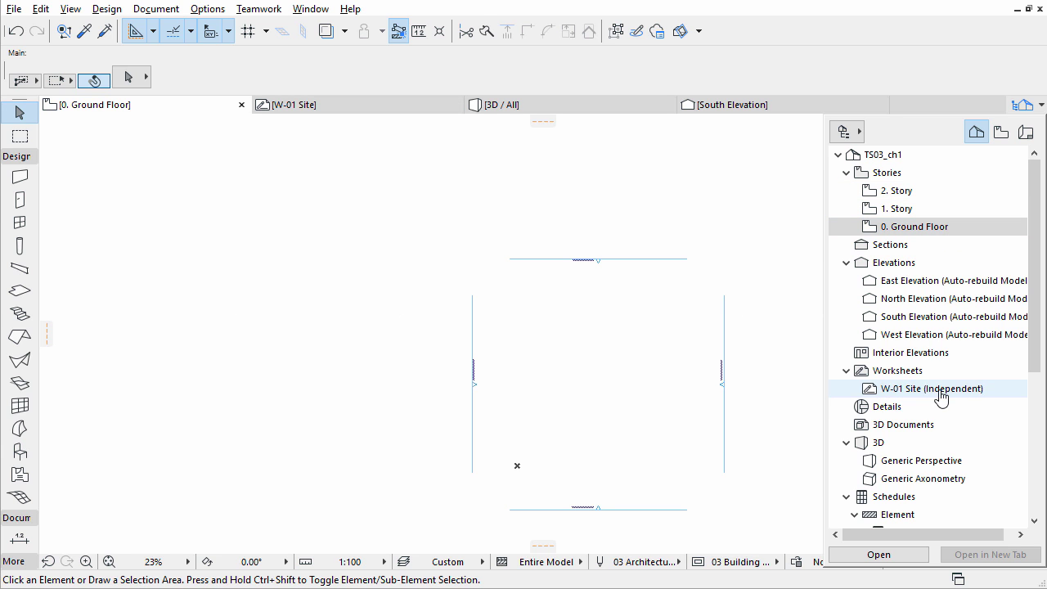
Show the W-01 Site worksheet as a trace reference beneath the ground floor plan
{"action": "right_click", "coordinate": [851, 391]}
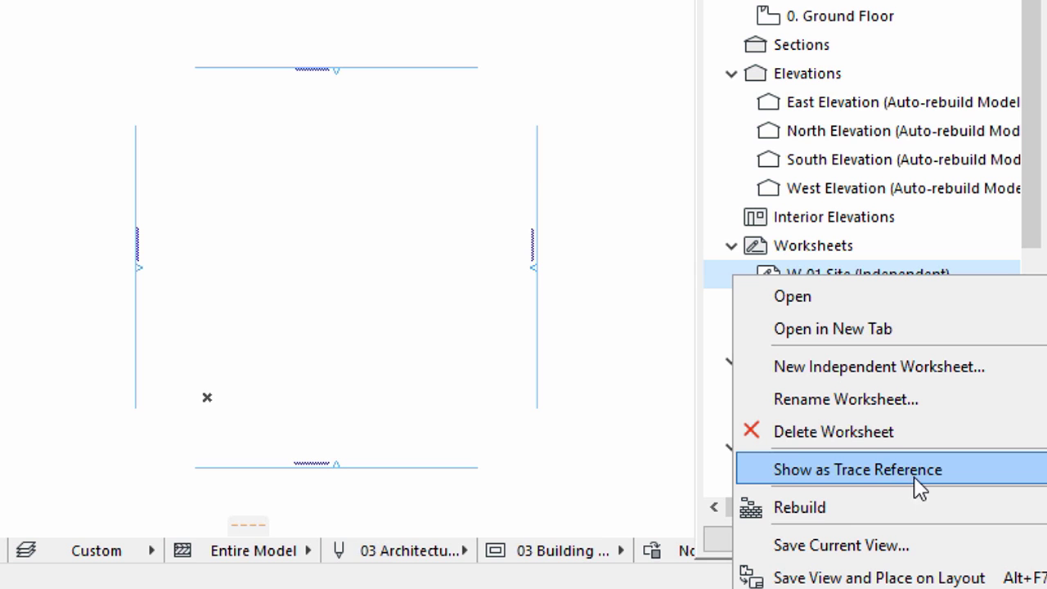
{"action": "left_click", "coordinate": [850, 471]}
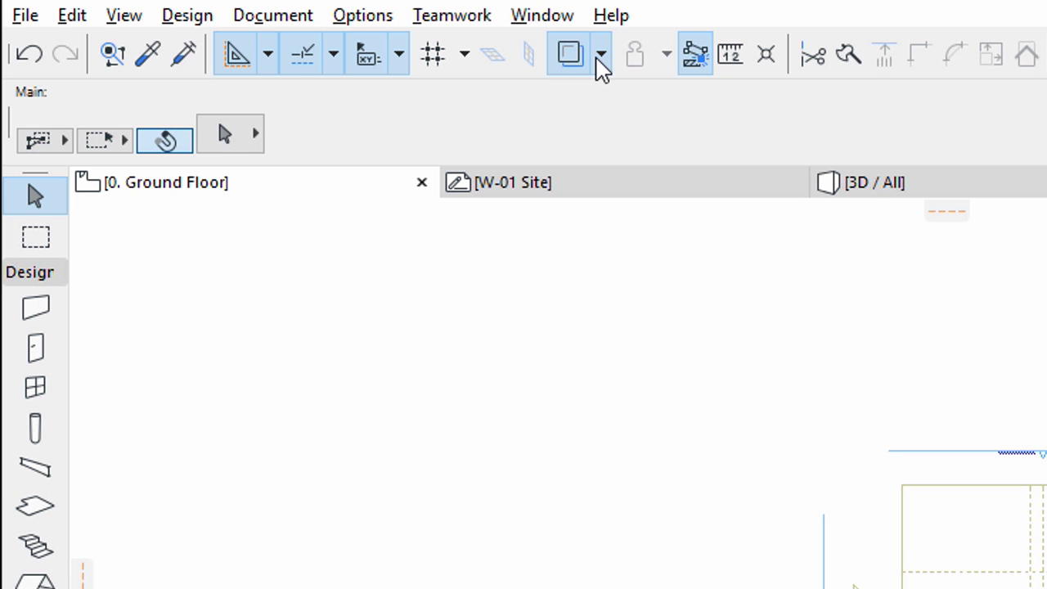
{"action": "left_click", "coordinate": [599, 56]}
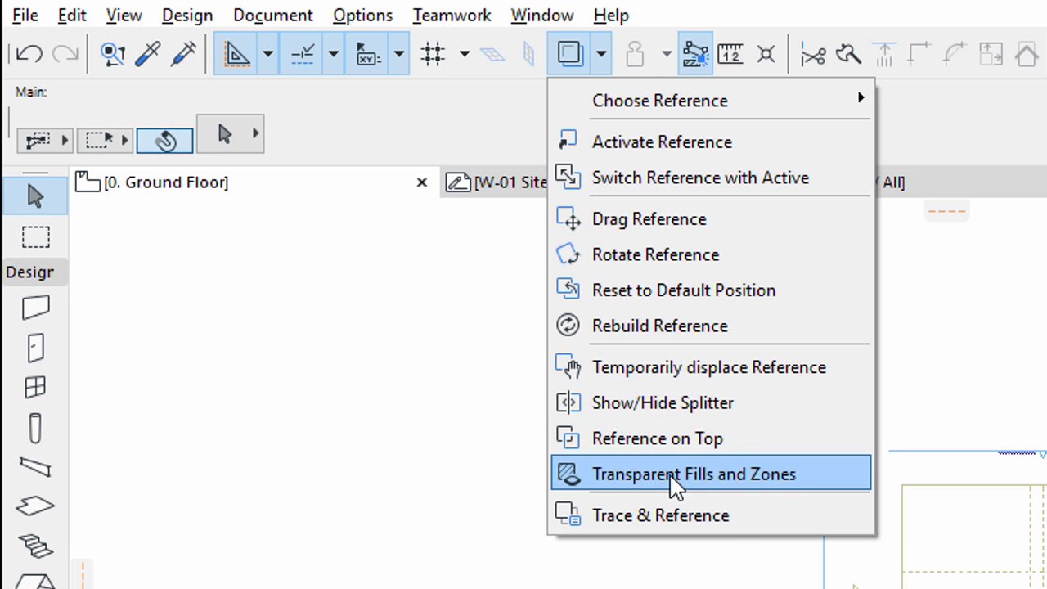
Change the trace reference colour to a darker custom olive (R:158 G:158 B:86)
{"action": "left_click", "coordinate": [738, 527]}
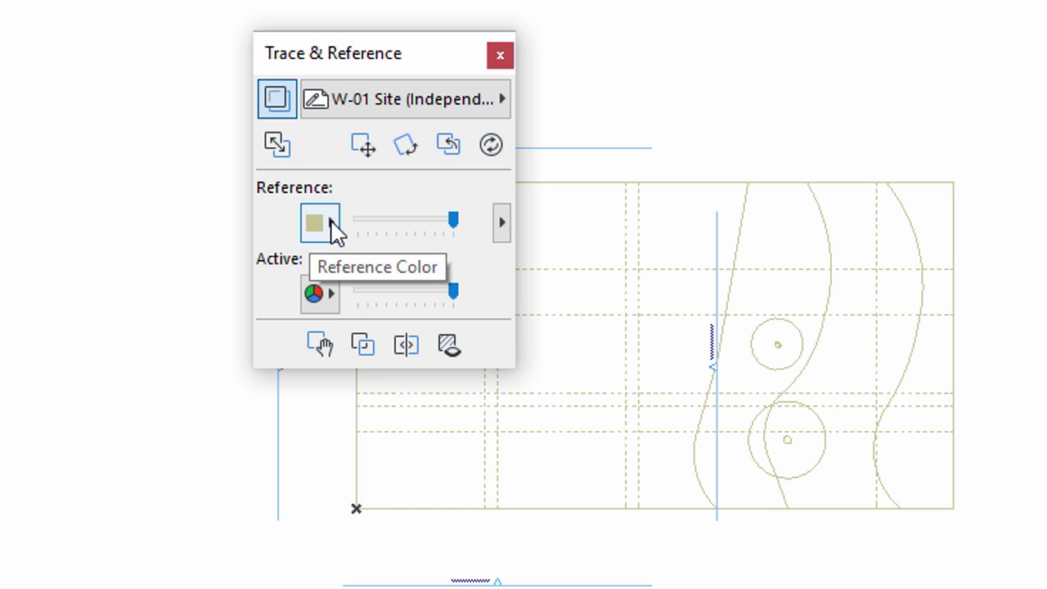
{"action": "left_click", "coordinate": [332, 223]}
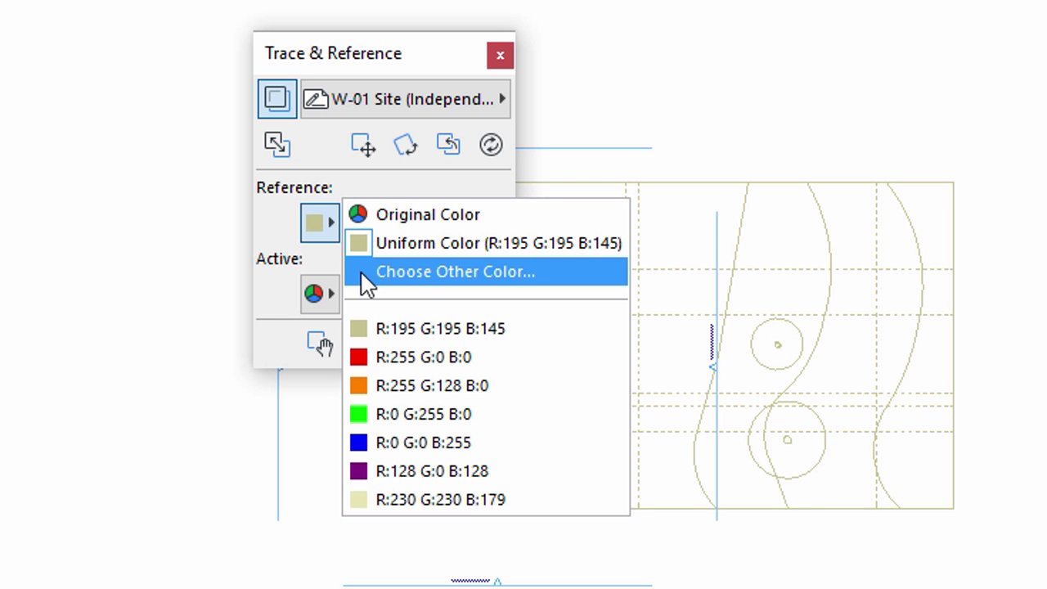
{"action": "left_click", "coordinate": [483, 278]}
{"action": "left_click_drag", "start_coordinate": [771, 159], "coordinate": [767, 203]}
{"action": "left_click", "coordinate": [216, 449]}
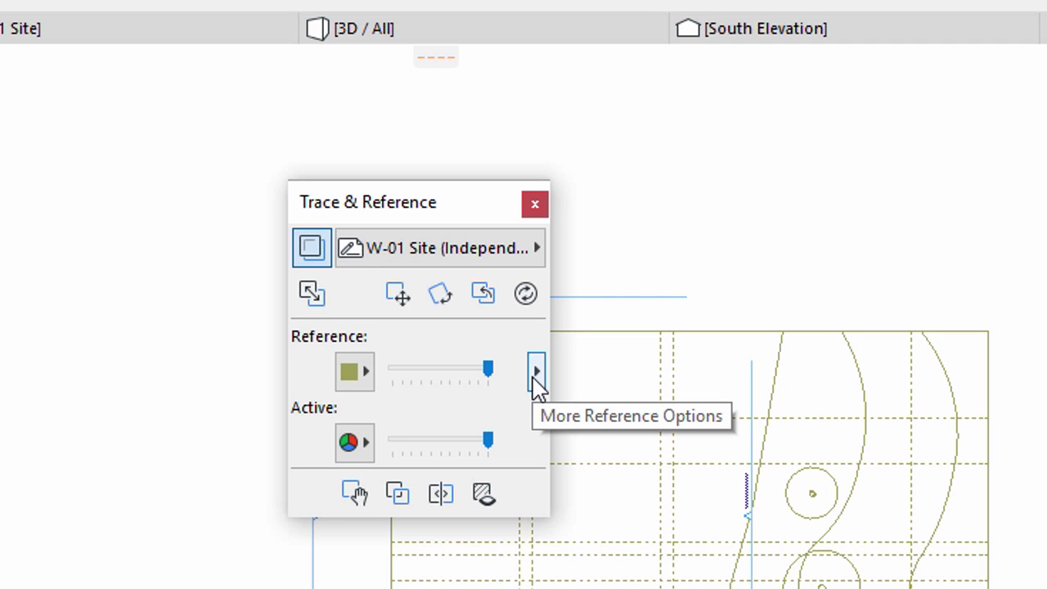
Make all element types visible in the reference, apply it to all references, and close the palette
{"action": "left_click", "coordinate": [534, 374]}
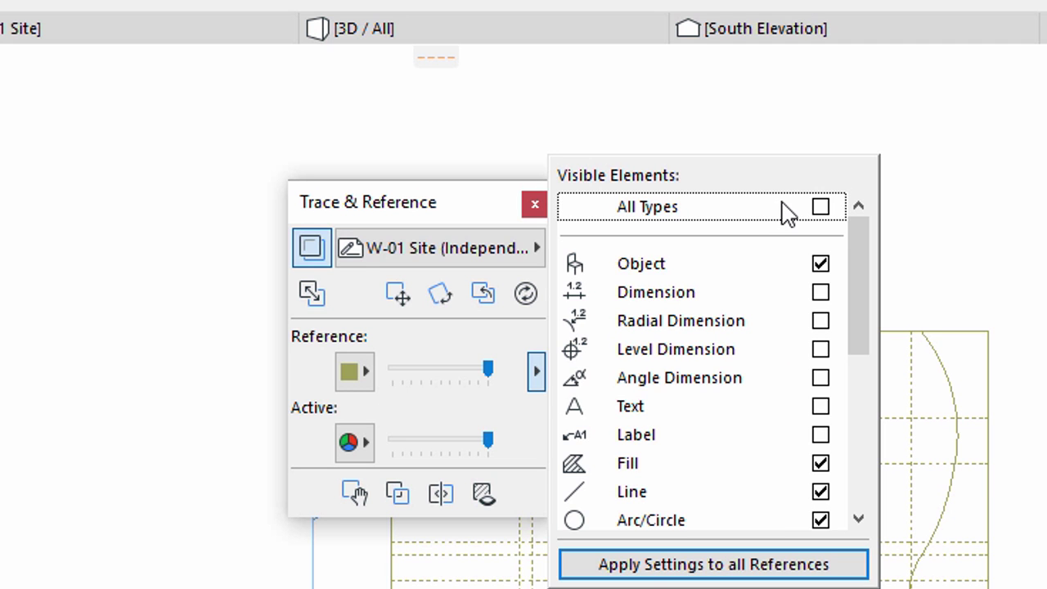
{"action": "left_click", "coordinate": [820, 207]}
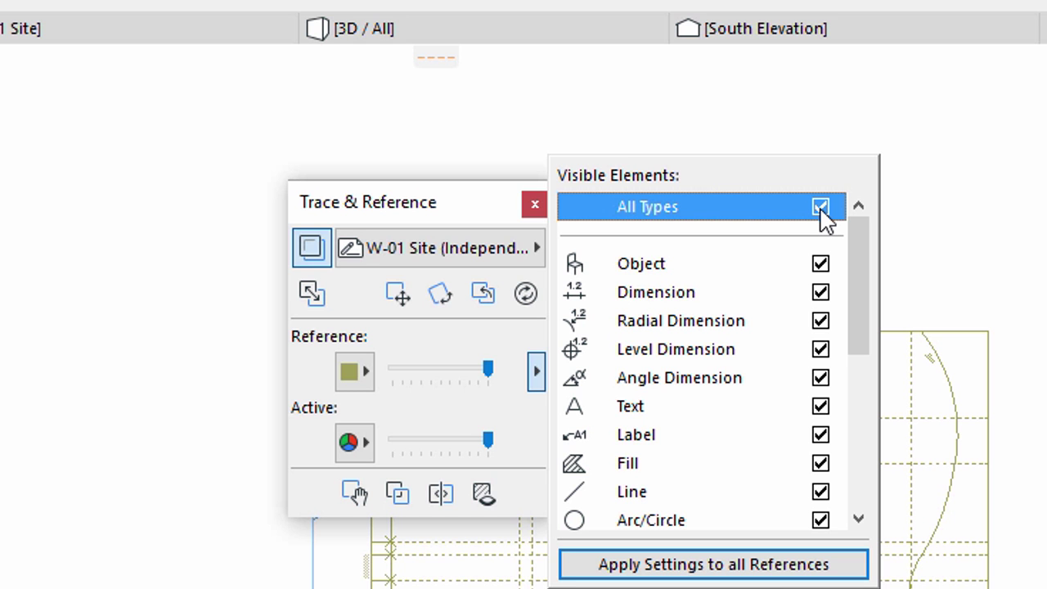
{"action": "left_click", "coordinate": [709, 572]}
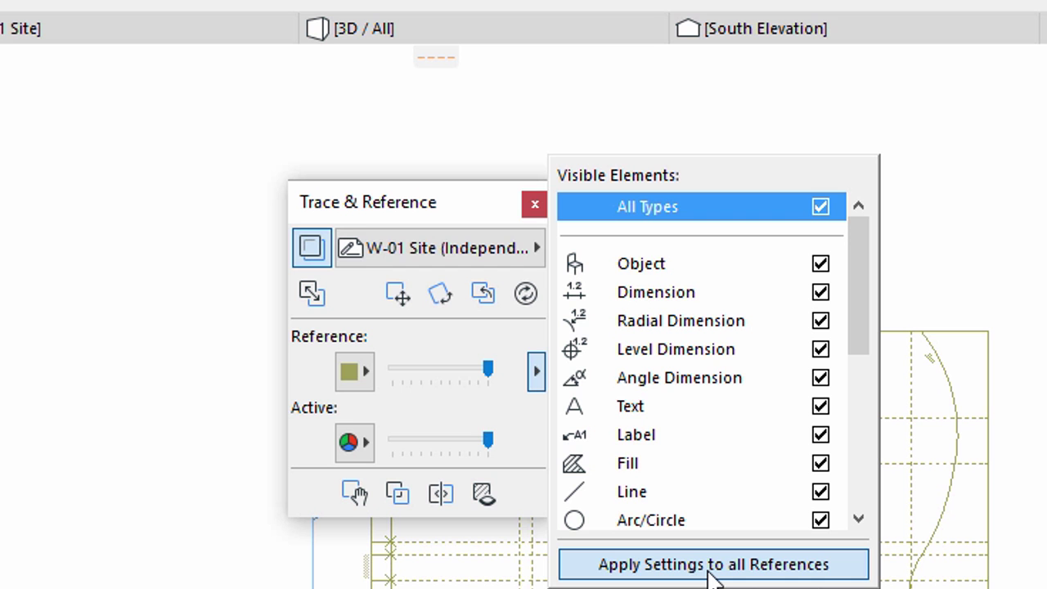
{"action": "left_click", "coordinate": [534, 205]}
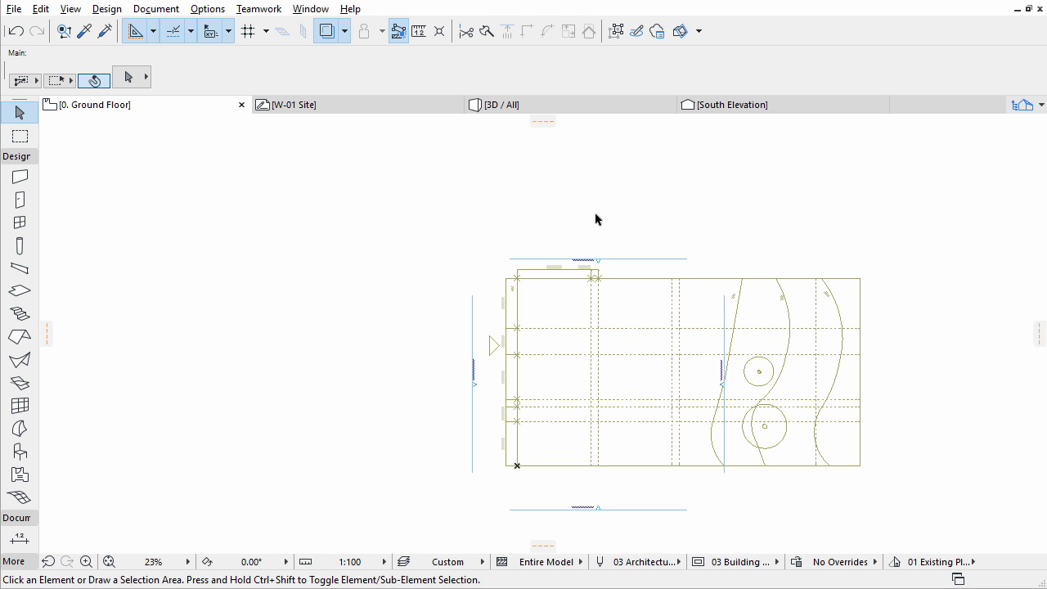
{"action": "left_click", "coordinate": [155, 9]}
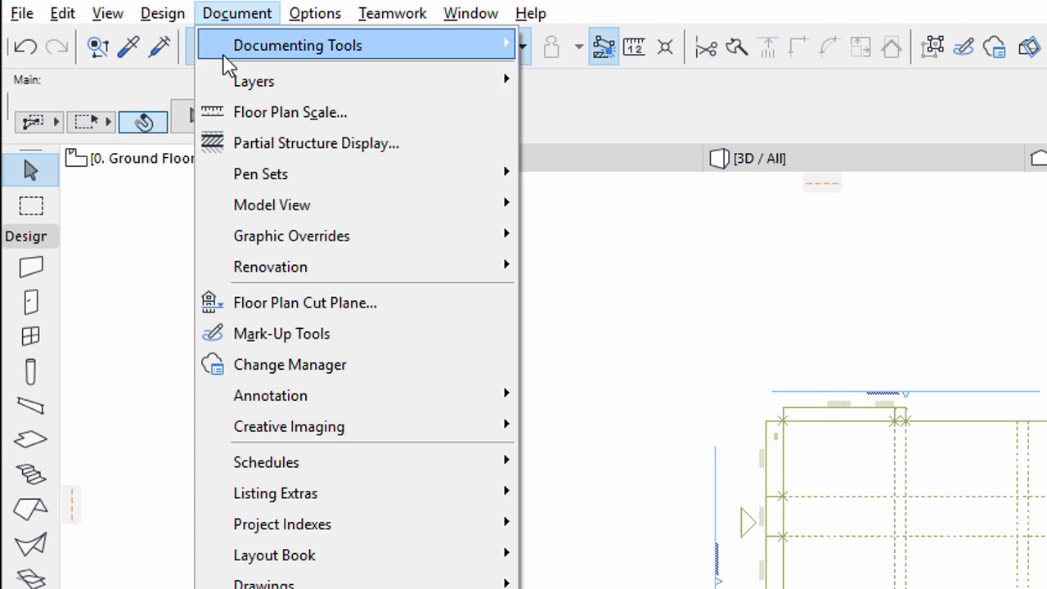
{"action": "mouse_move", "coordinate": [149, 58]}
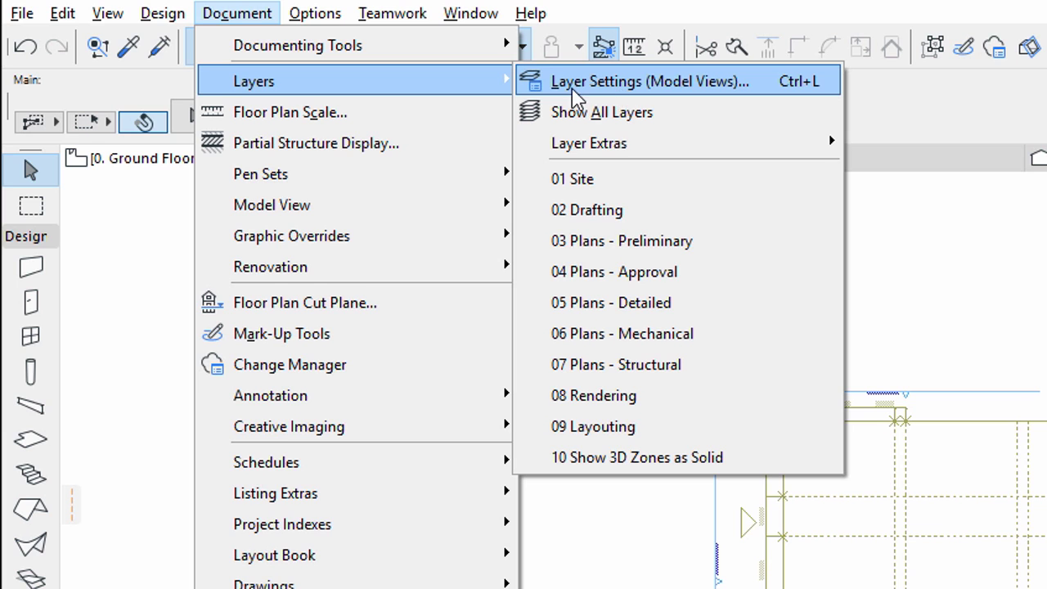
{"action": "left_click", "coordinate": [566, 95]}
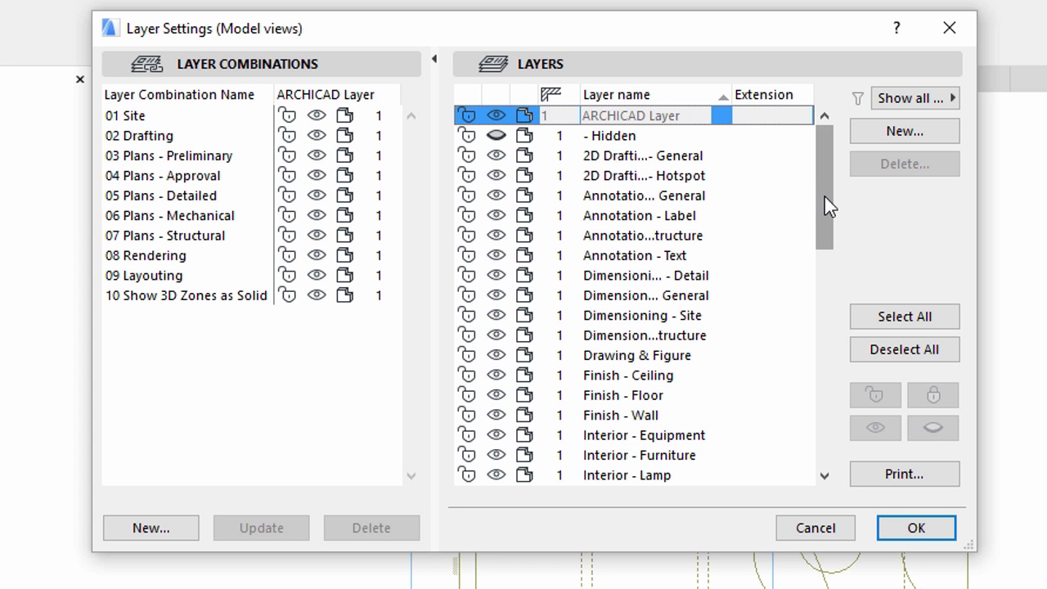
{"action": "left_click_drag", "start_coordinate": [824, 199], "coordinate": [819, 427]}
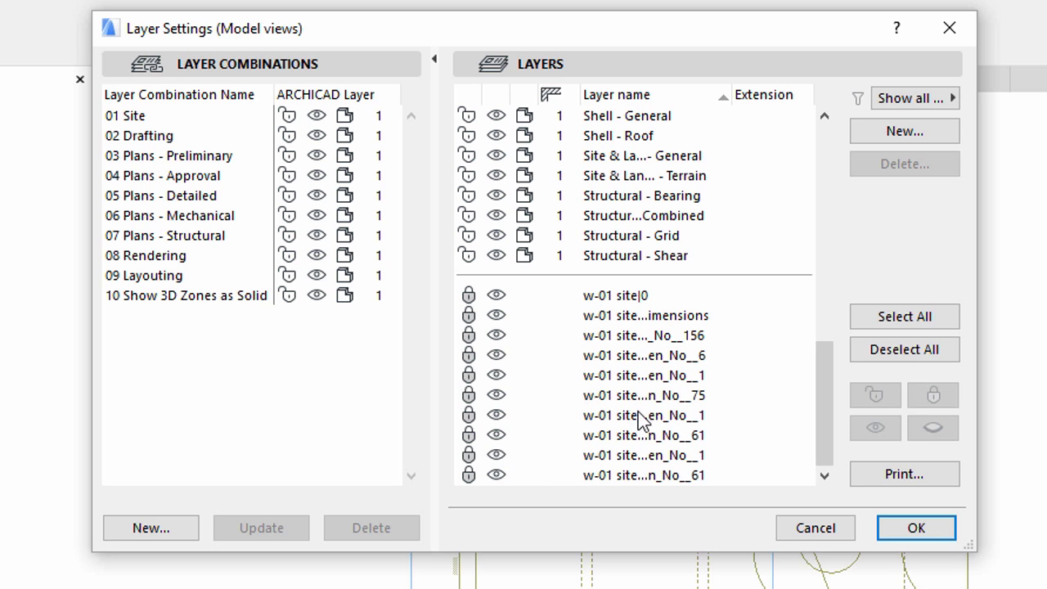
{"action": "left_click", "coordinate": [498, 315]}
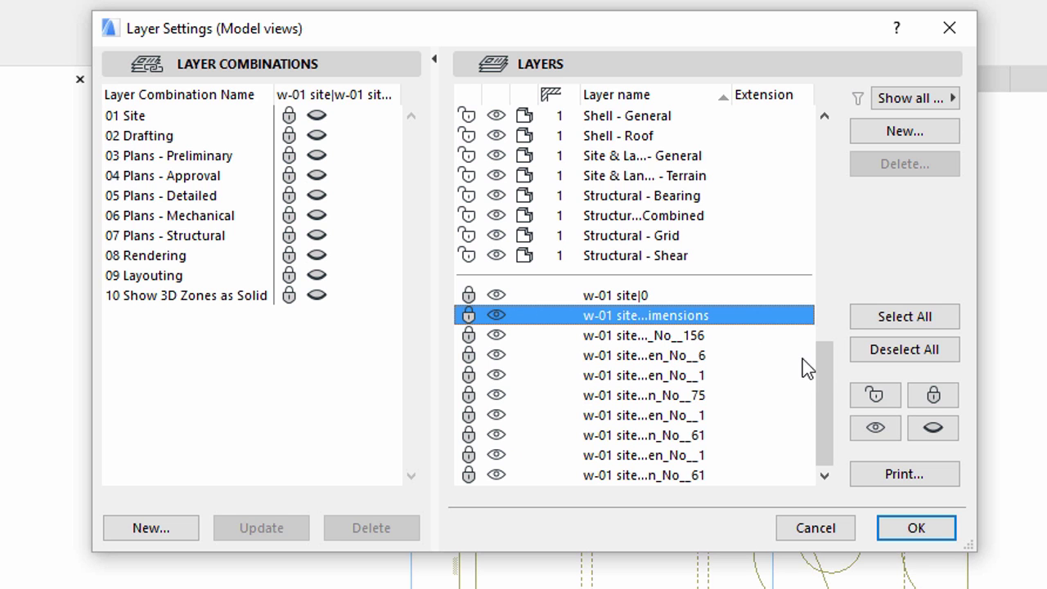
{"action": "left_click", "coordinate": [920, 529]}
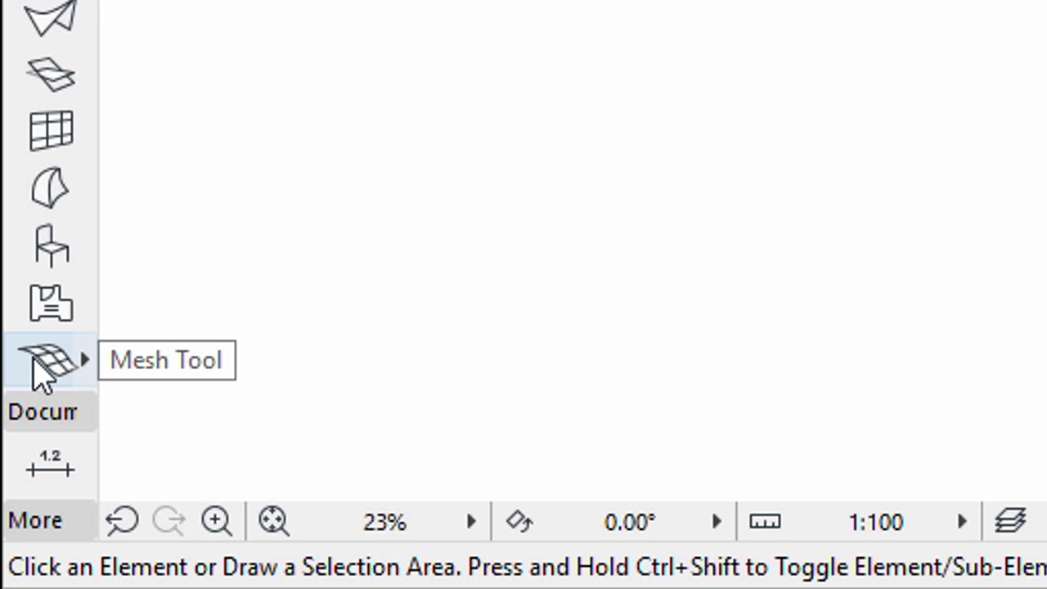
Open Mesh Default Settings from the Mesh Tool in the toolbox
{"action": "double_click", "coordinate": [45, 364]}
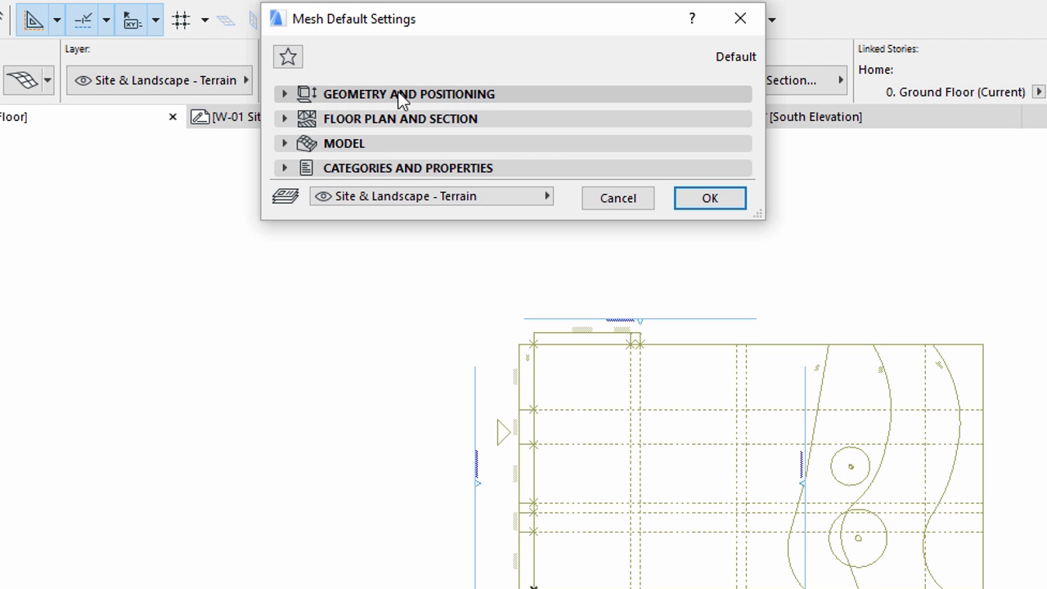
Set mesh height 2.00, home story 0. Ground Floor, and -0.10 to Project Zero
{"action": "left_click", "coordinate": [285, 94]}
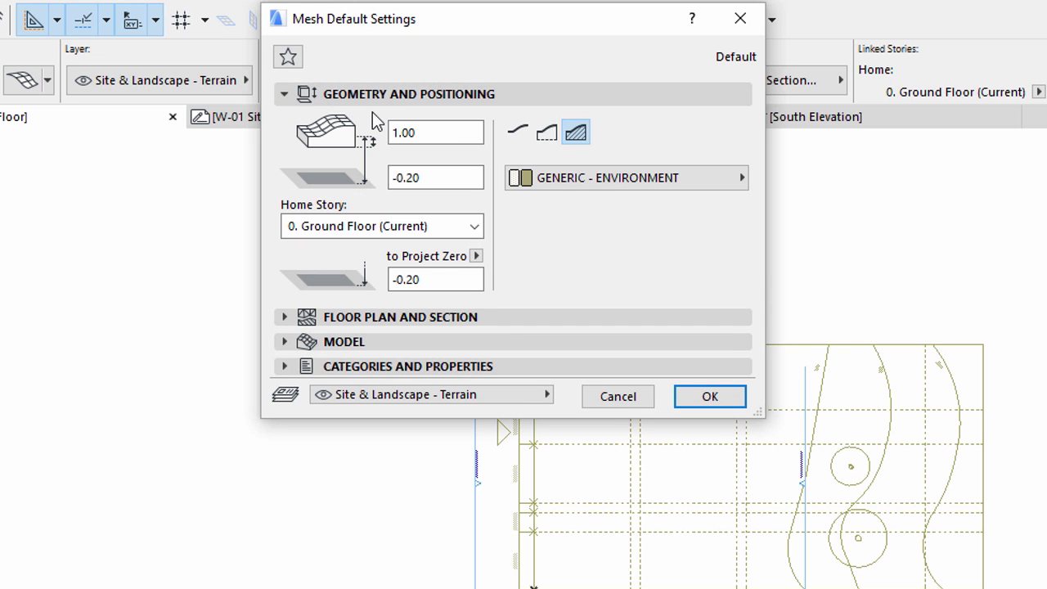
{"action": "left_click", "coordinate": [429, 133]}
{"action": "type", "text": "2.00"}
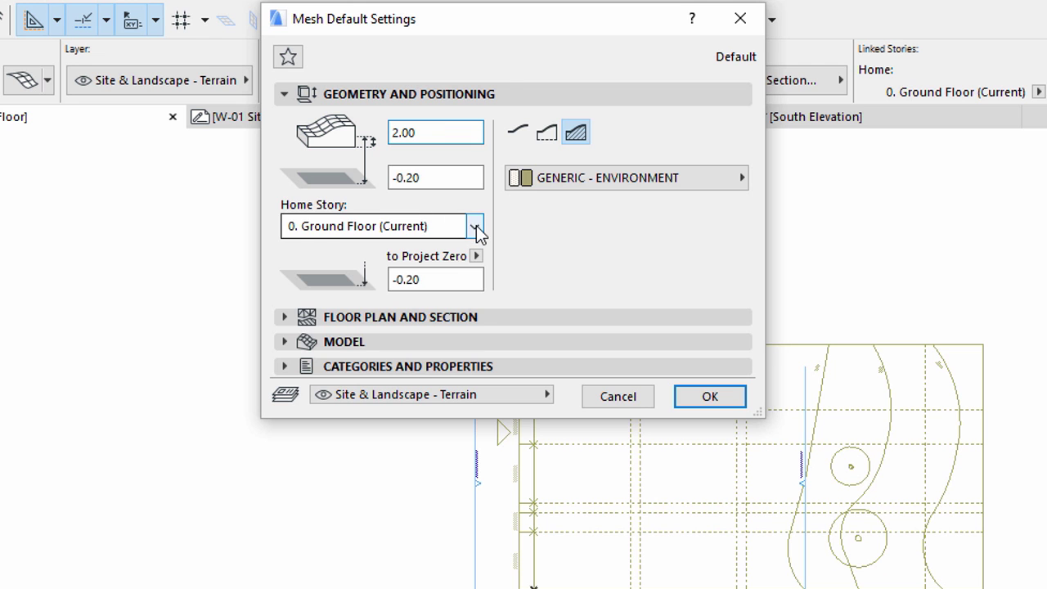
{"action": "left_click", "coordinate": [476, 226]}
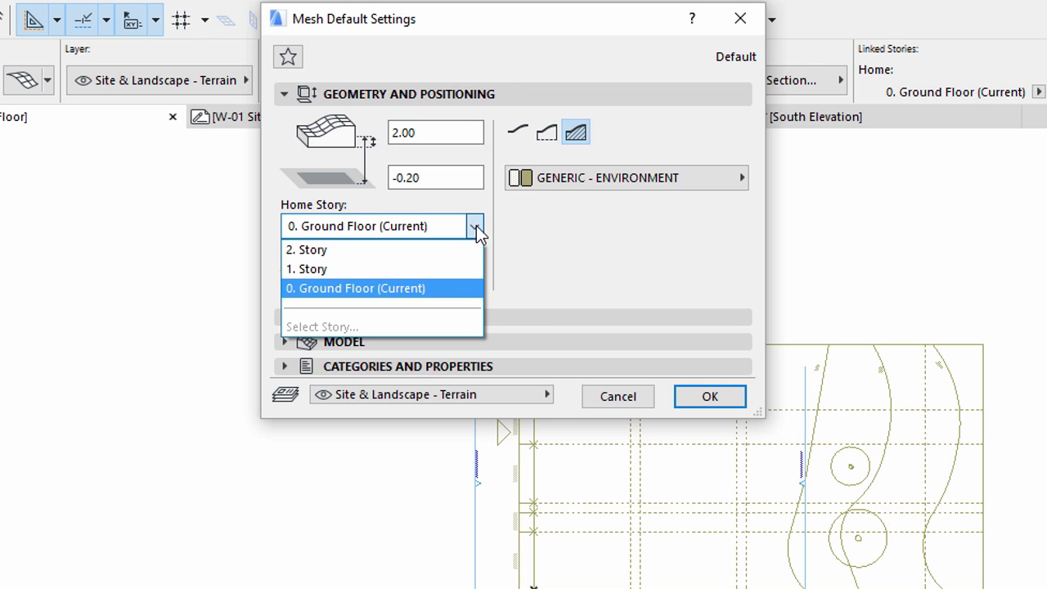
{"action": "left_click", "coordinate": [463, 298]}
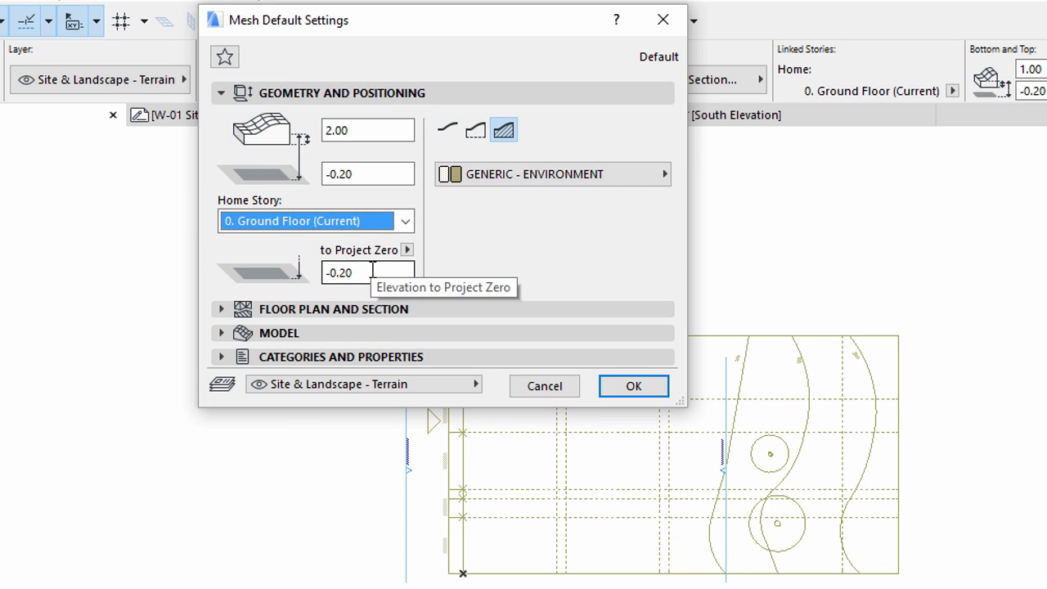
{"action": "left_click", "coordinate": [372, 272]}
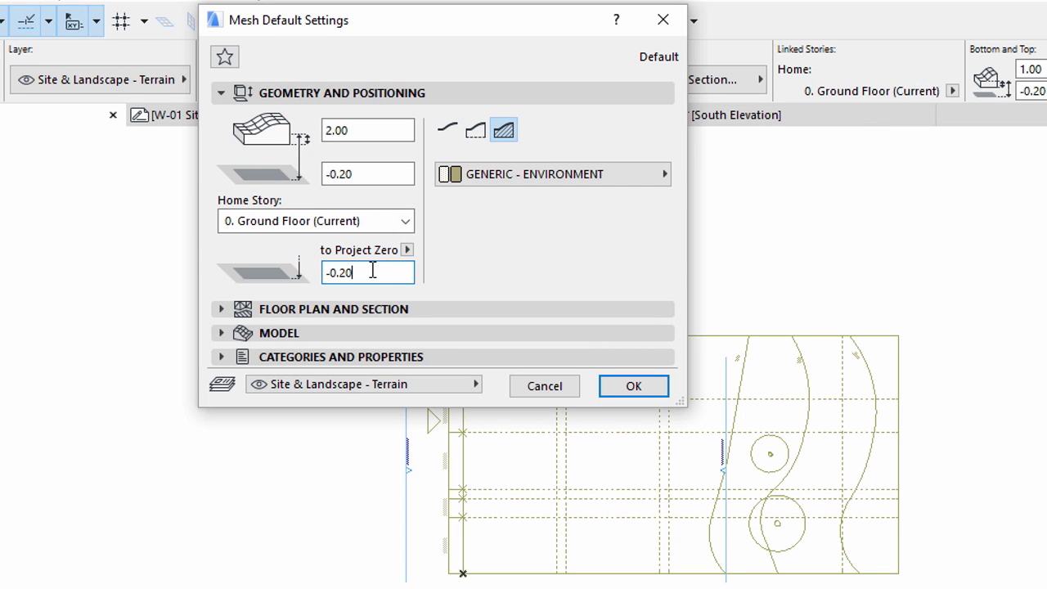
{"action": "key", "text": "BackSpace"}
{"action": "key", "text": "BackSpace"}
{"action": "type", "text": "10"}
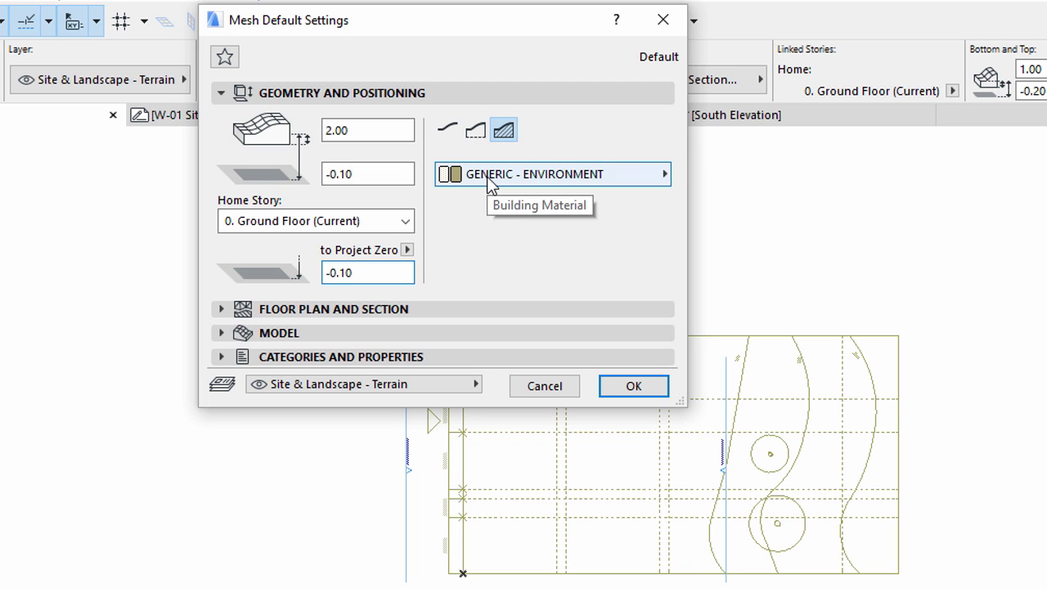
Assign EN-04 Soil as the mesh's building material
{"action": "left_click", "coordinate": [665, 174]}
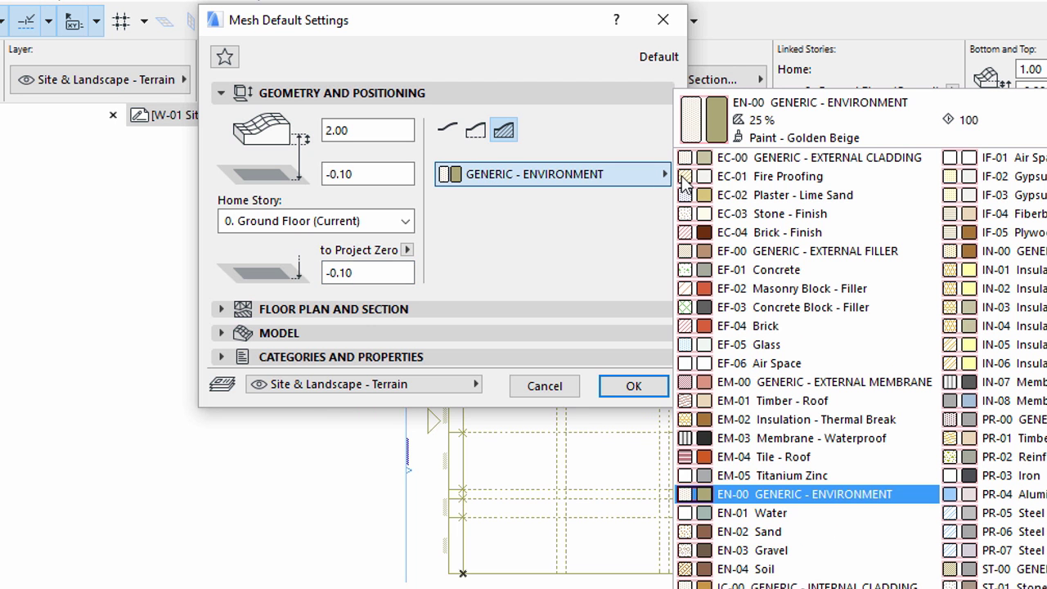
{"action": "left_click", "coordinate": [763, 571]}
{"action": "left_click", "coordinate": [222, 93]}
Uncheck Cover Fills in the mesh's Floor Plan and Section settings
{"action": "left_click", "coordinate": [220, 117]}
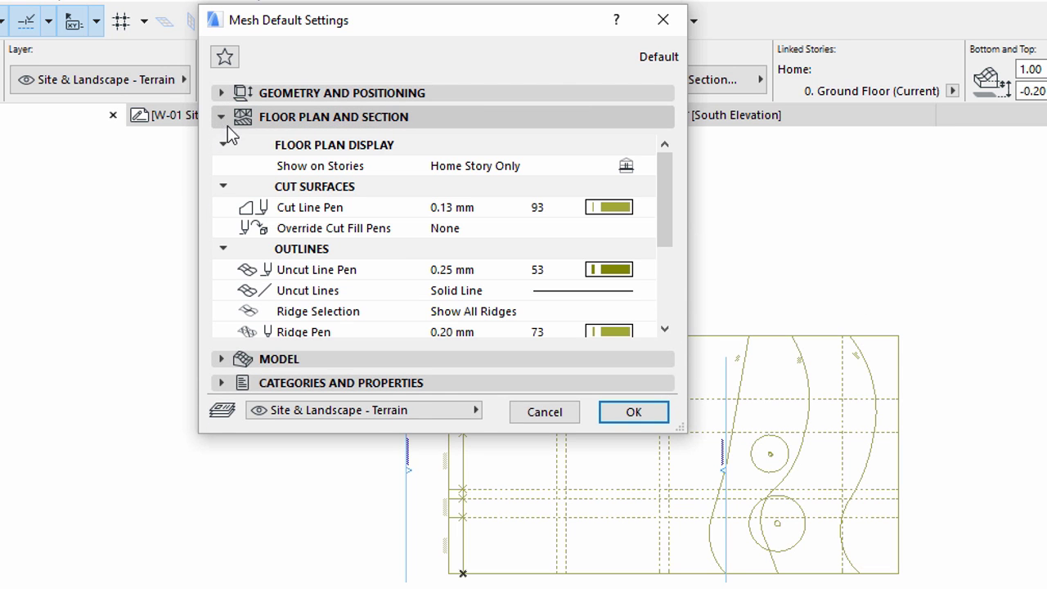
{"action": "left_click", "coordinate": [664, 224]}
{"action": "scroll", "coordinate": [664, 224], "scroll_direction": "down", "scroll_amount": 2}
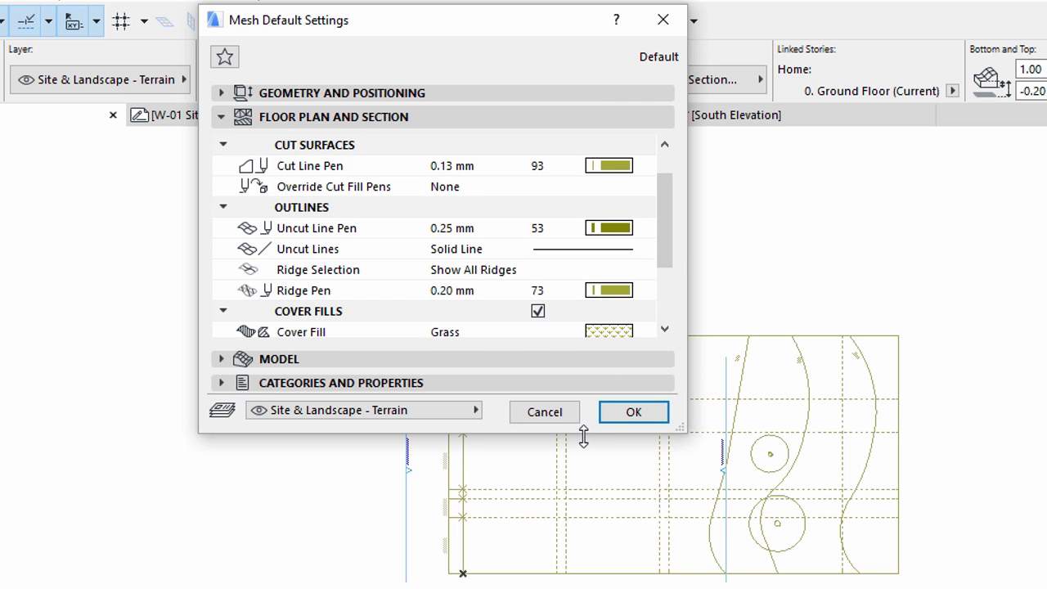
{"action": "left_click_drag", "start_coordinate": [583, 438], "coordinate": [584, 515]}
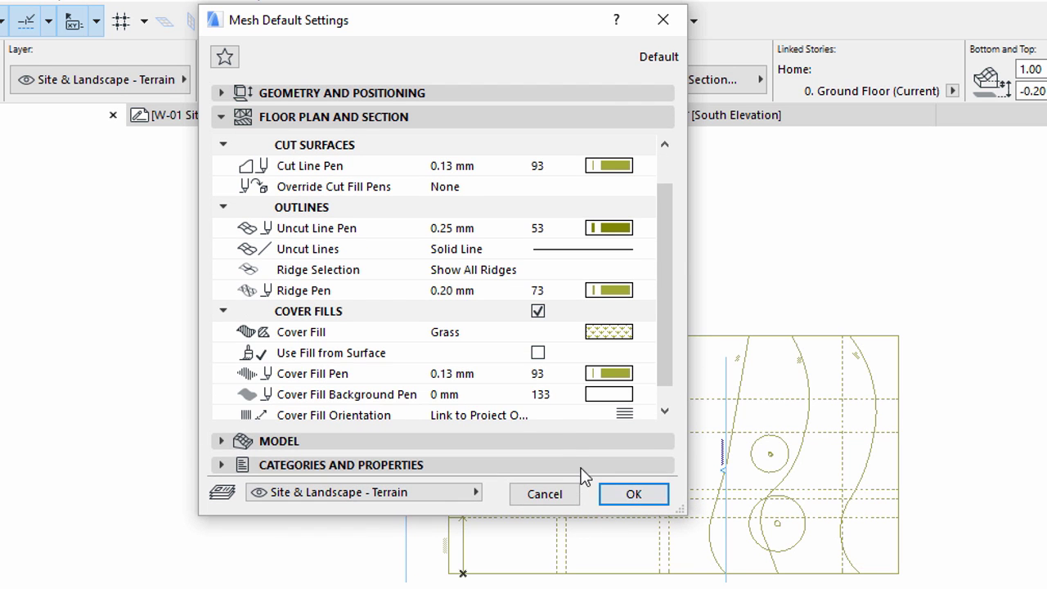
{"action": "left_click", "coordinate": [537, 313]}
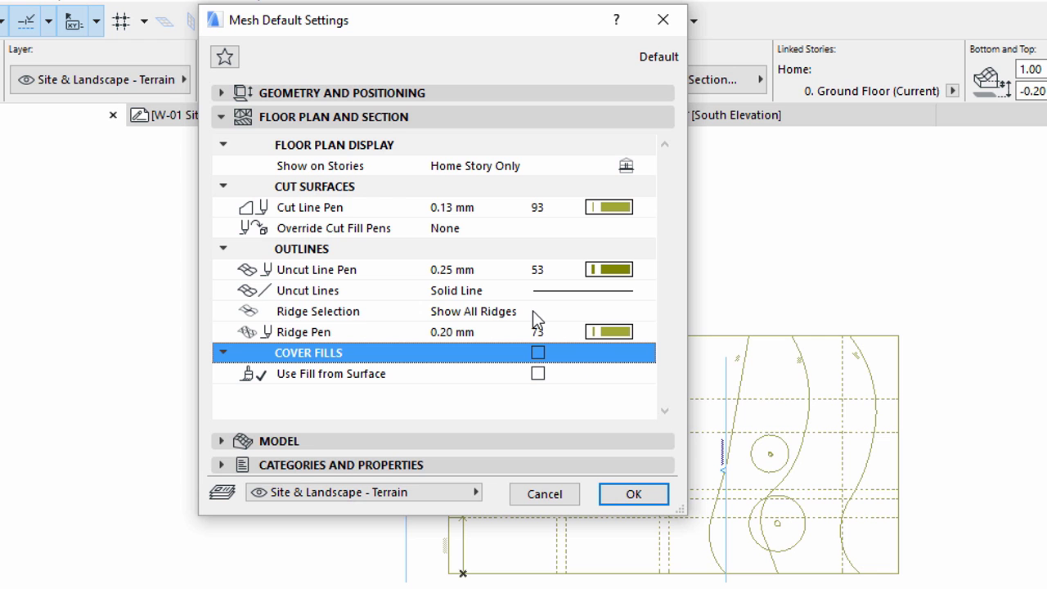
{"action": "left_click", "coordinate": [213, 125]}
Expand the Model panel to check the Grass - Green top surface and All Ridges Sharp
{"action": "left_click", "coordinate": [213, 143]}
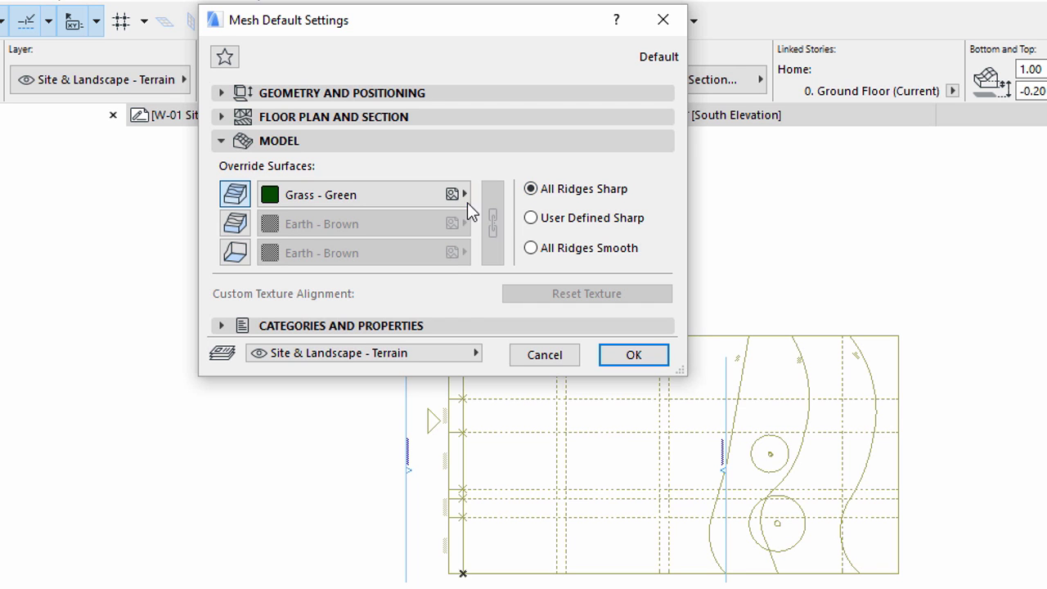
Set Structural Function to Non-Load-Bearing Element and Position to Exterior, then confirm the defaults
{"action": "left_click", "coordinate": [222, 326]}
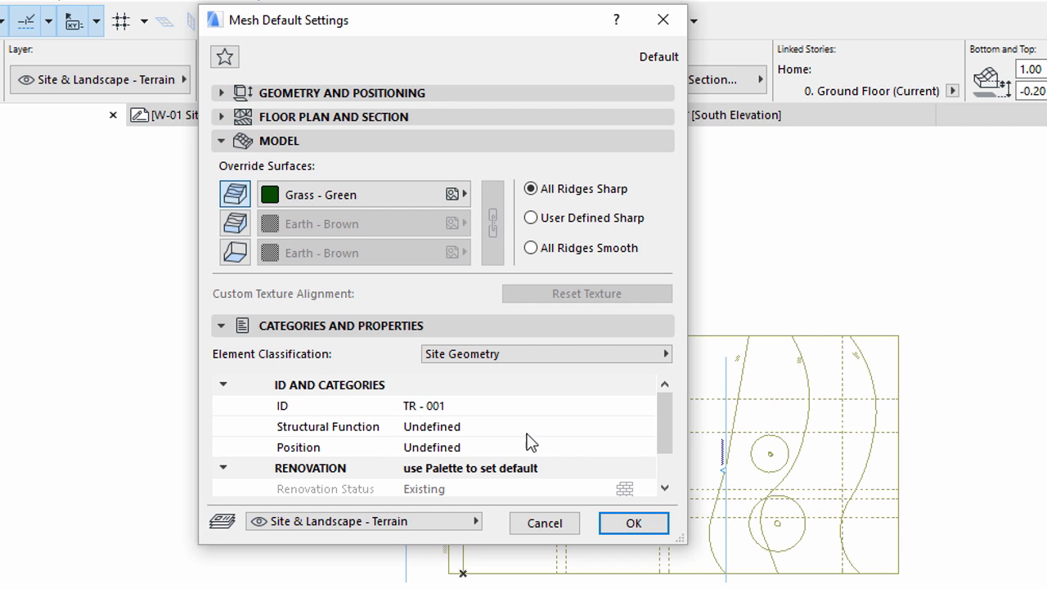
{"action": "left_click", "coordinate": [646, 424]}
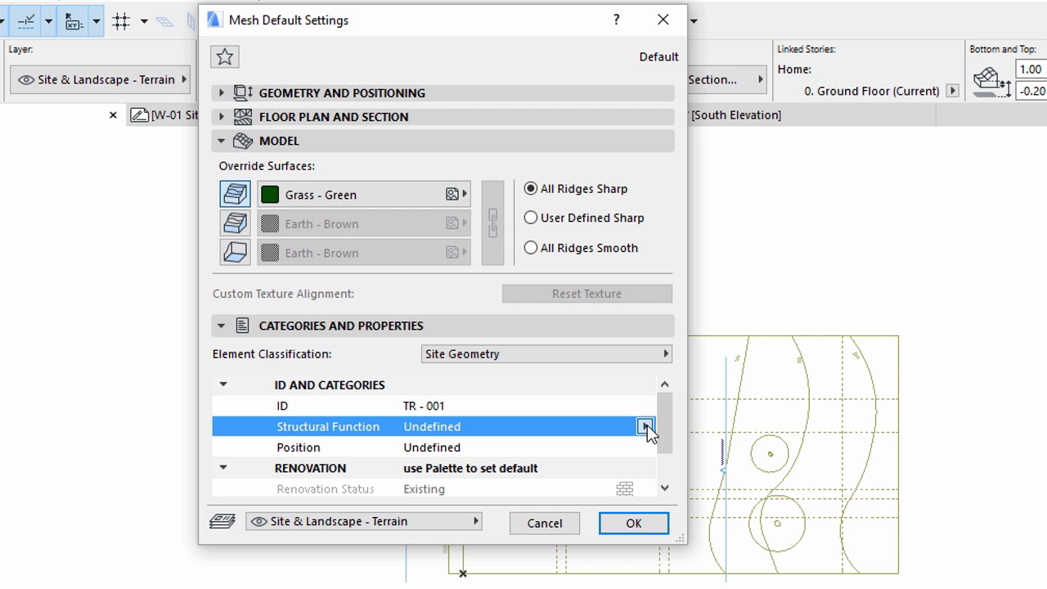
{"action": "left_click", "coordinate": [645, 426]}
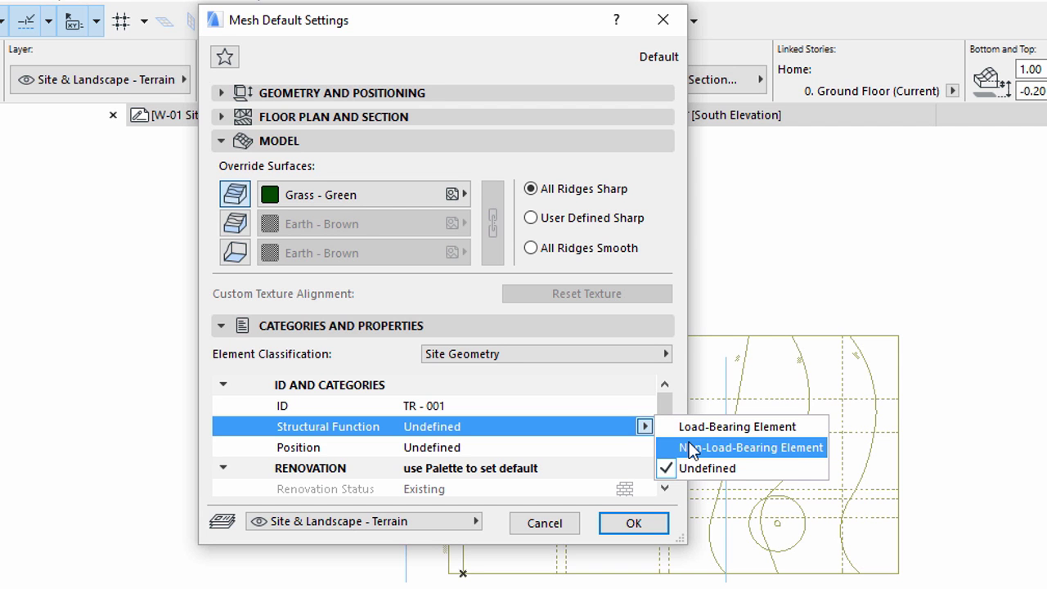
{"action": "left_click", "coordinate": [691, 449]}
{"action": "left_click", "coordinate": [644, 448]}
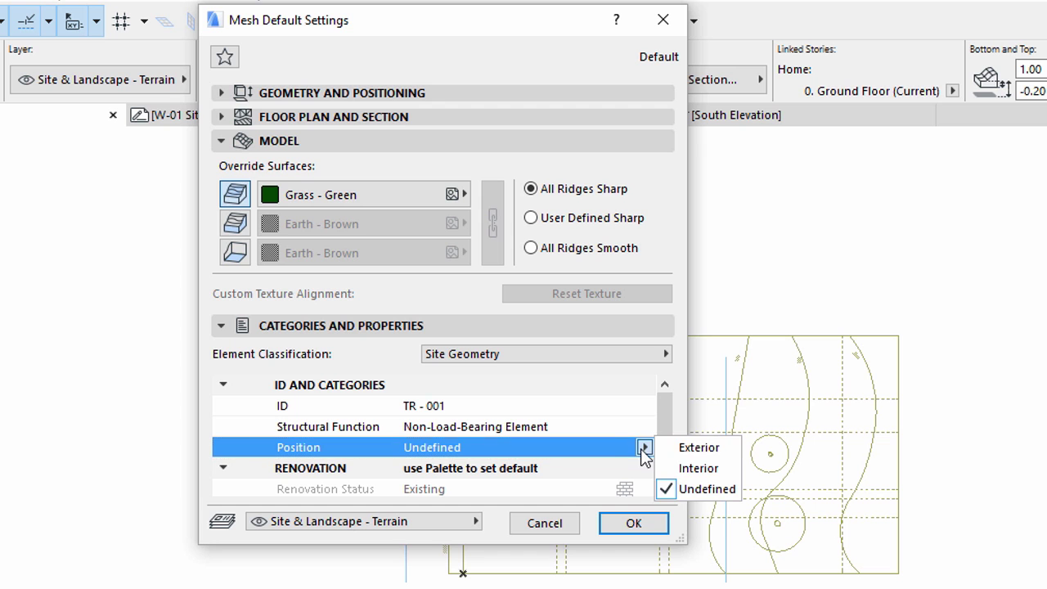
{"action": "left_click", "coordinate": [696, 448]}
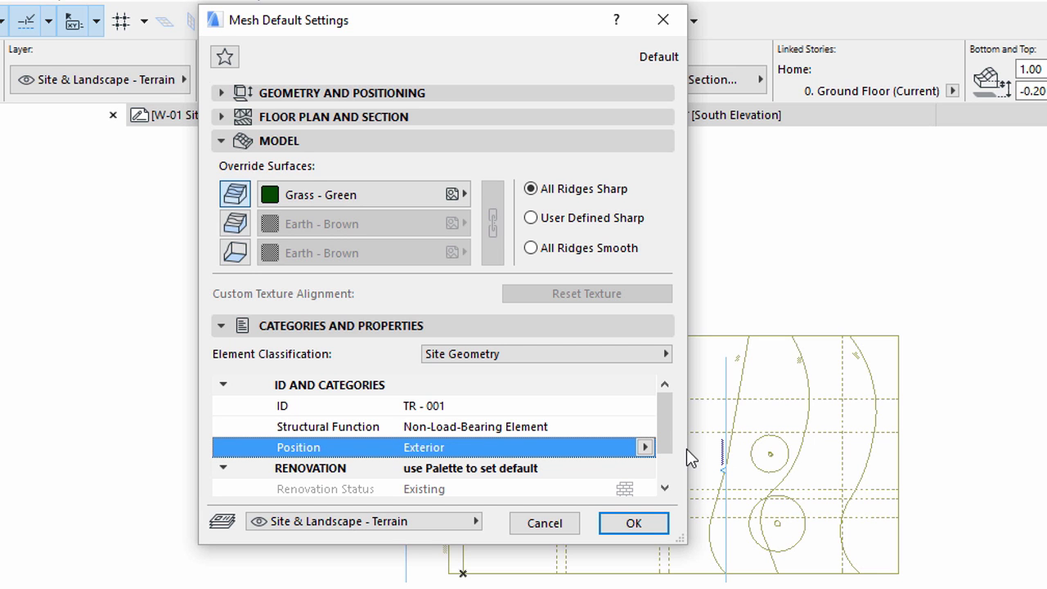
{"action": "left_click", "coordinate": [622, 523]}
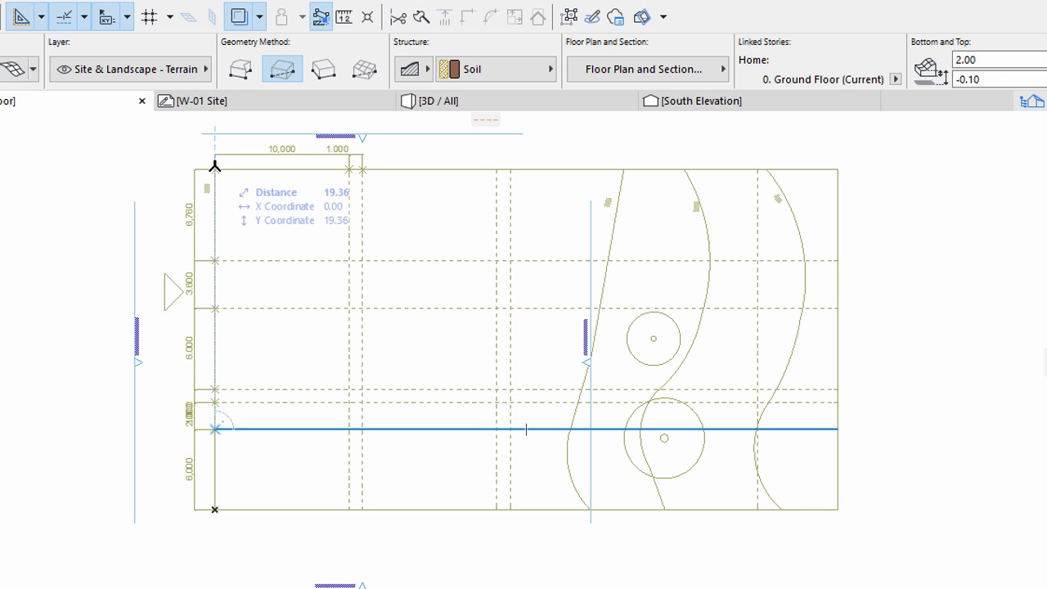
Draw the rectangular mesh from the site's top-left to bottom-right corner, then select it
{"action": "left_click", "coordinate": [215, 169]}
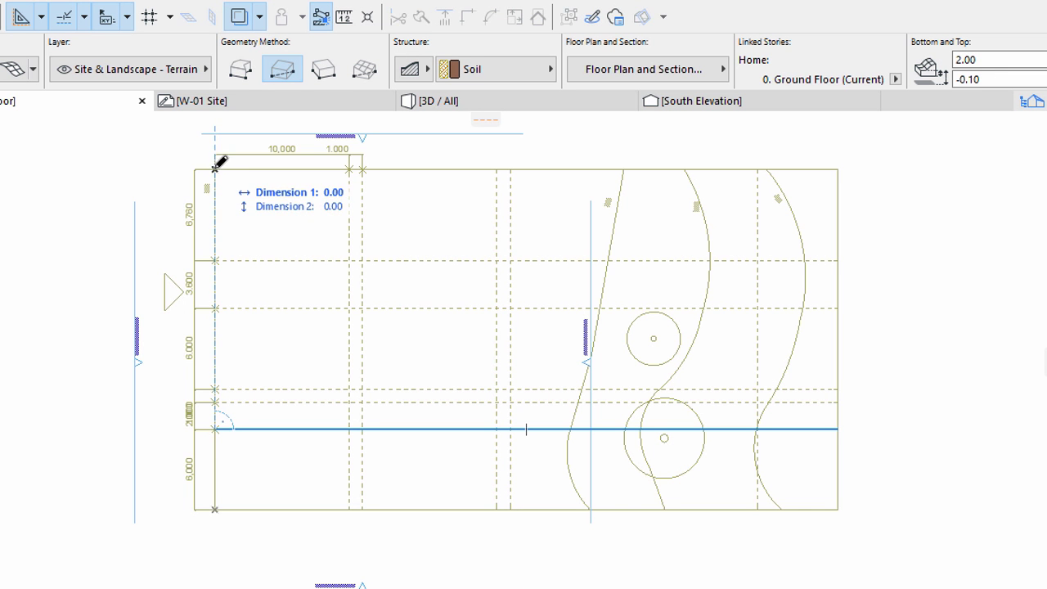
{"action": "left_click", "coordinate": [838, 509]}
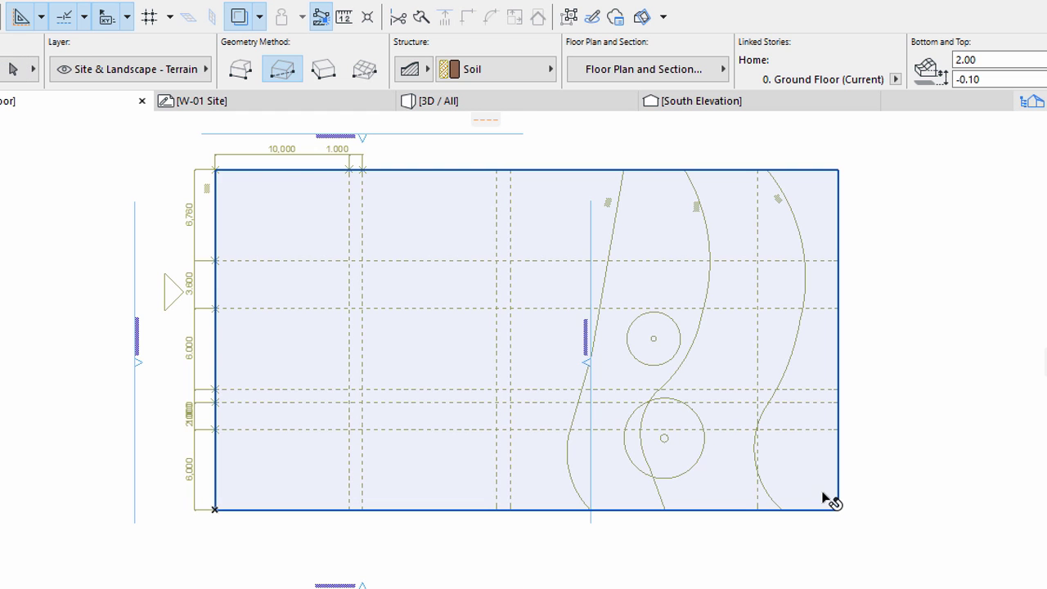
{"action": "left_click", "coordinate": [830, 501], "text": "shift"}
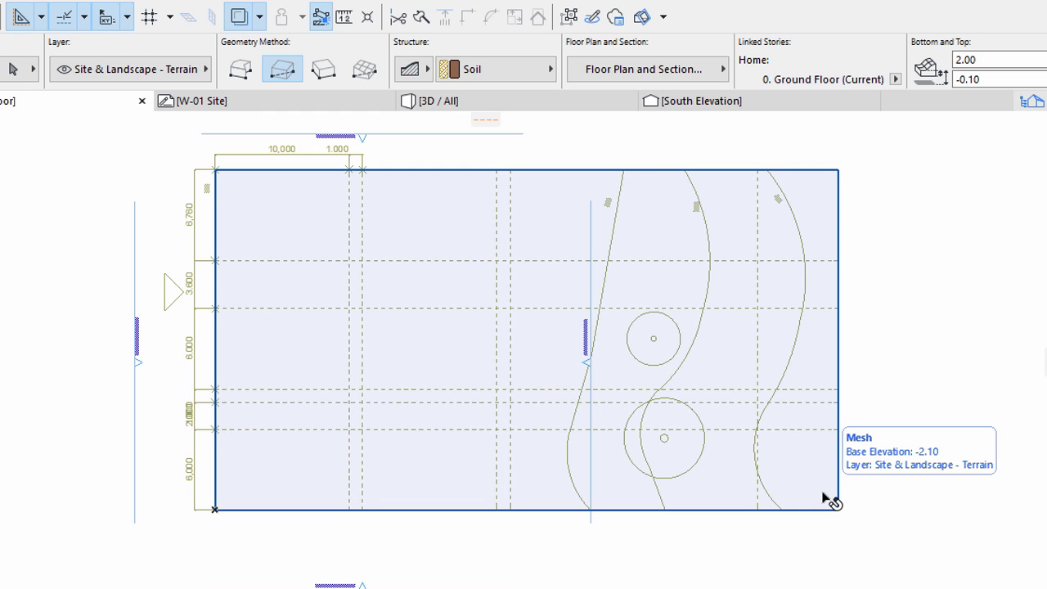
{"action": "left_click", "coordinate": [823, 493], "text": "shift"}
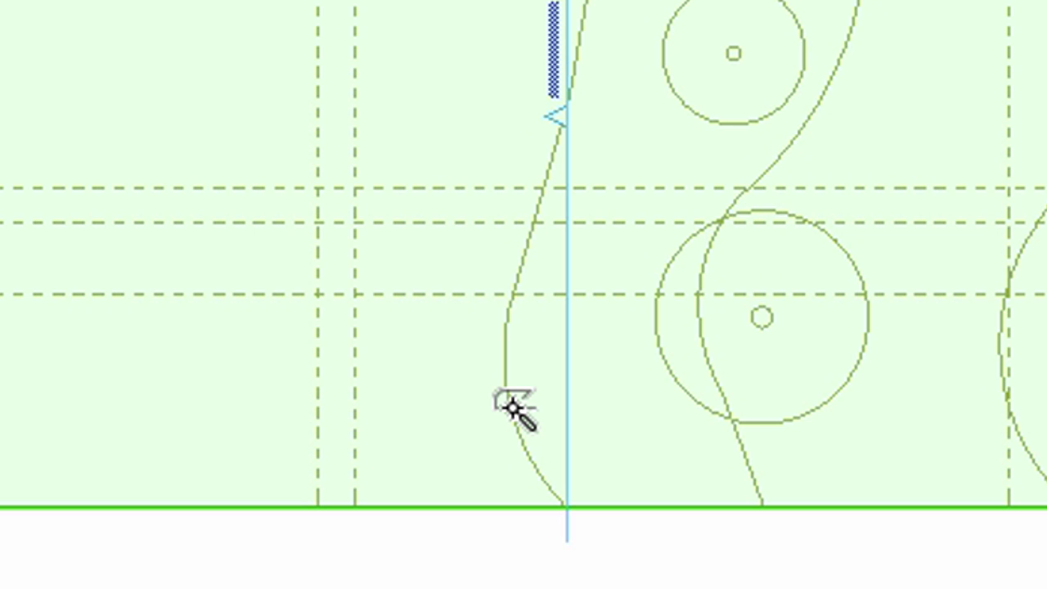
Add the first curved contour line to the mesh as new points fitted to user ridges
{"action": "left_click", "coordinate": [514, 407]}
{"action": "left_click", "coordinate": [572, 134]}
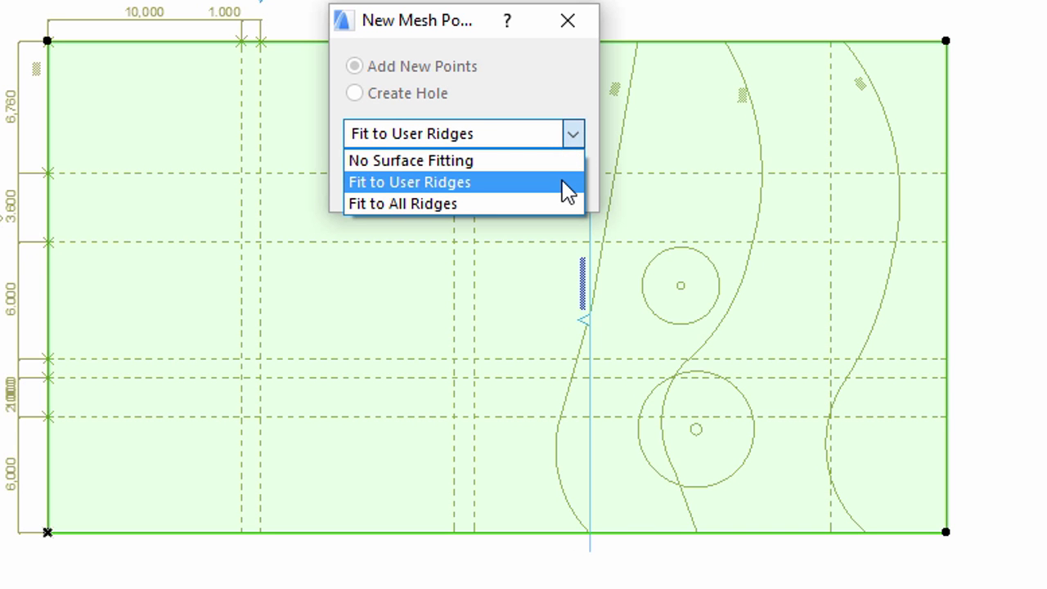
{"action": "left_click", "coordinate": [567, 183]}
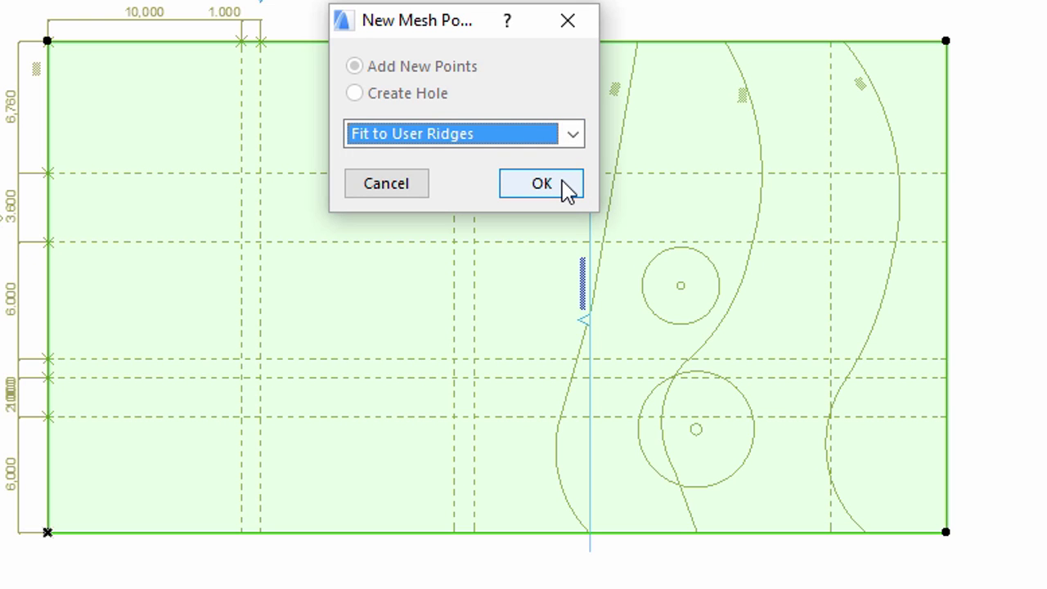
{"action": "left_click", "coordinate": [568, 185]}
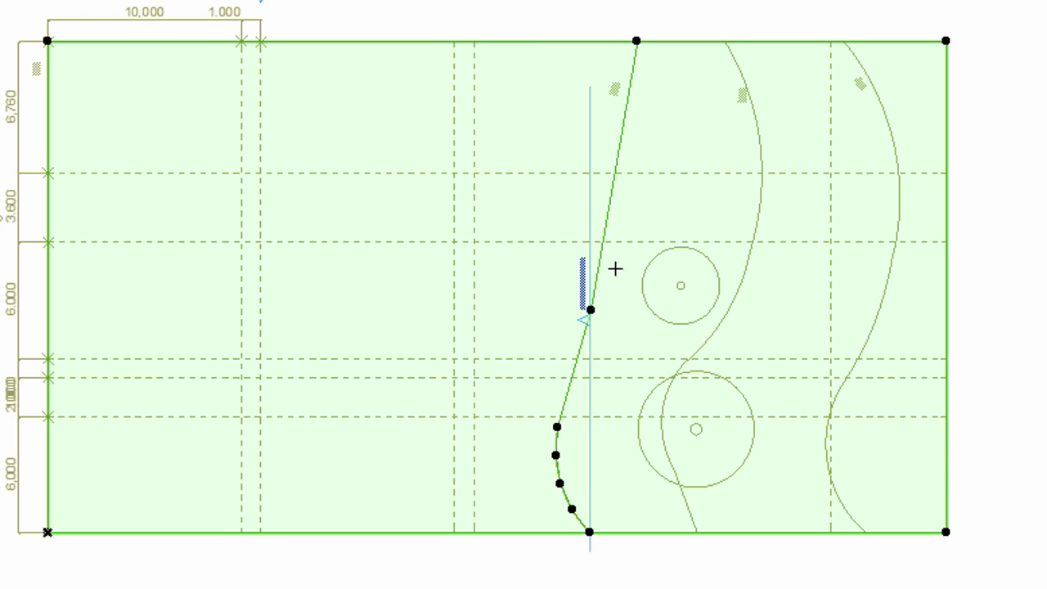
Add the middle and right contour curves as new mesh points forming user ridges
{"action": "left_click", "coordinate": [685, 517]}
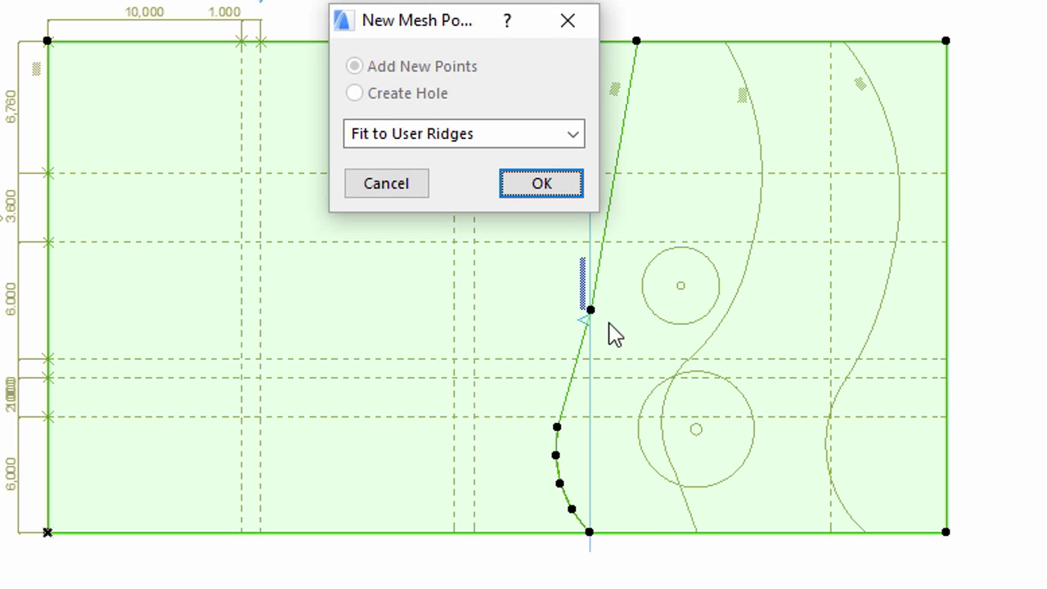
{"action": "left_click", "coordinate": [539, 195]}
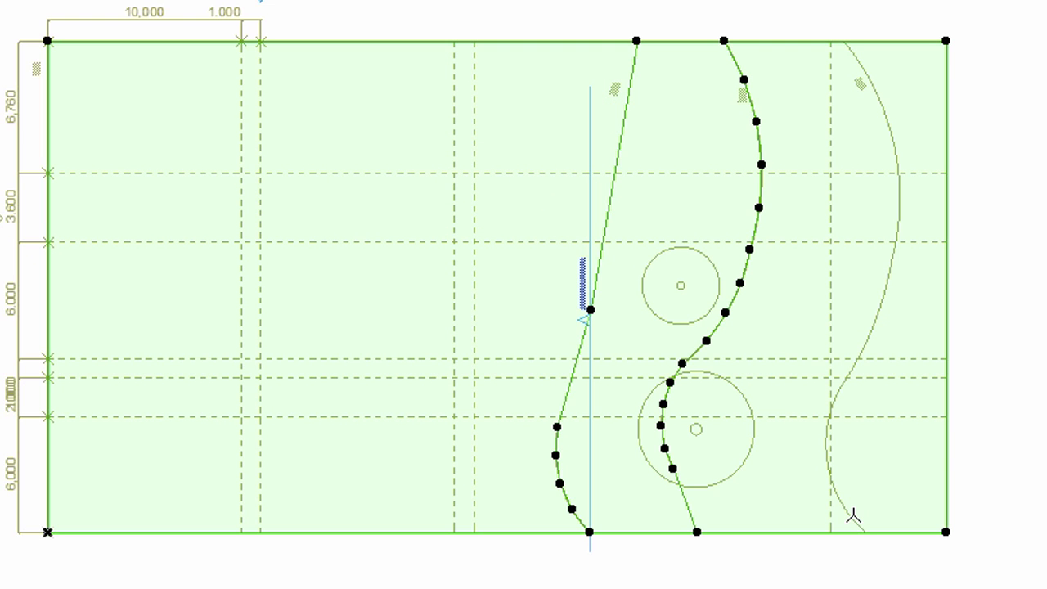
{"action": "double_click", "coordinate": [852, 516]}
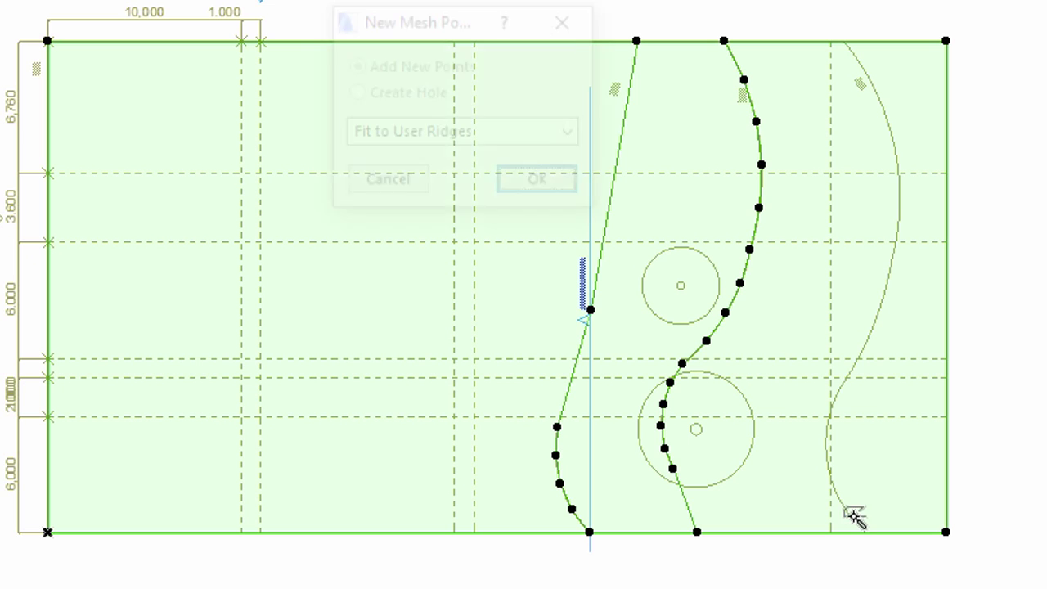
{"action": "left_click", "coordinate": [542, 184]}
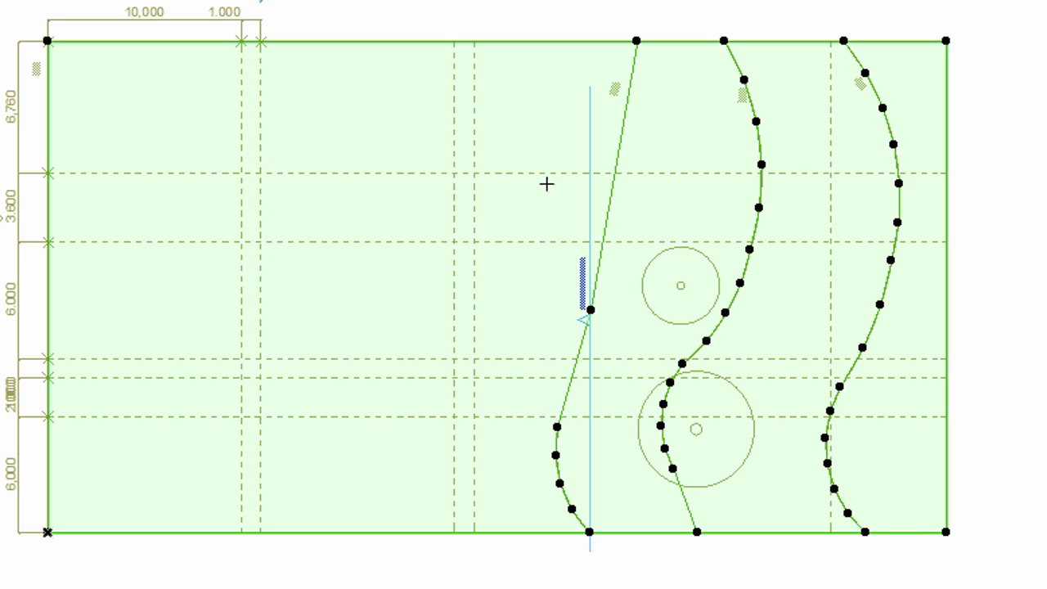
Elevate all points of the middle contour ridge to 0.50
{"action": "left_click", "coordinate": [739, 282]}
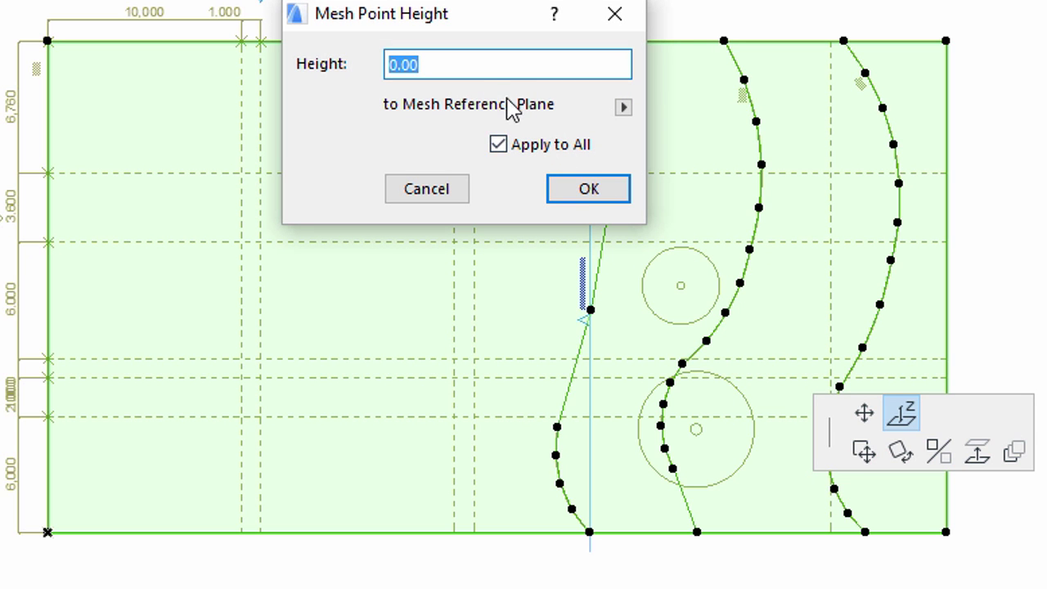
{"action": "left_click_drag", "start_coordinate": [468, 65], "coordinate": [366, 69]}
{"action": "type", "text": "0."}
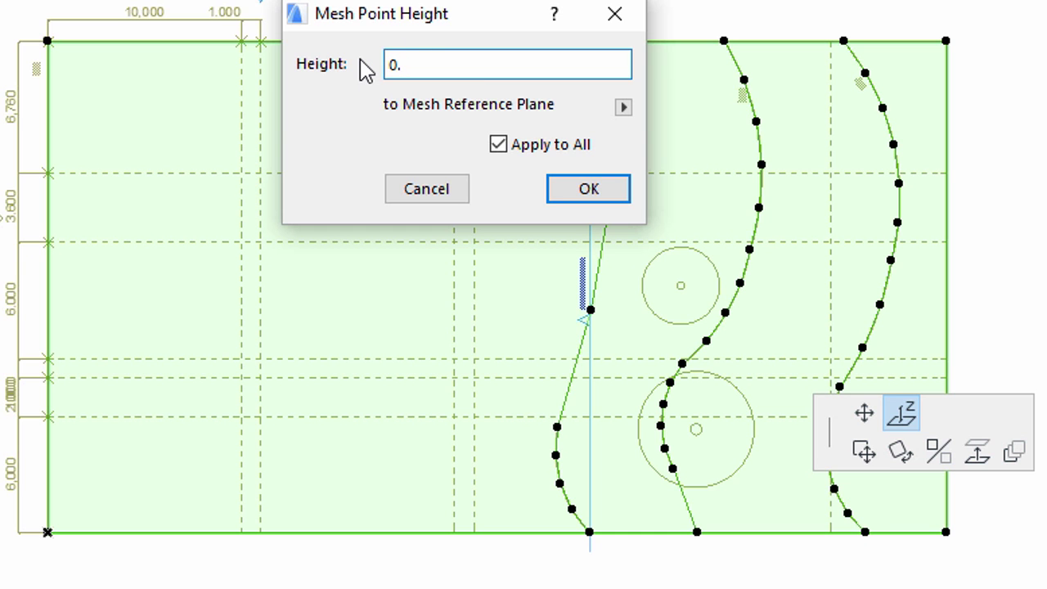
{"action": "type", "text": "50"}
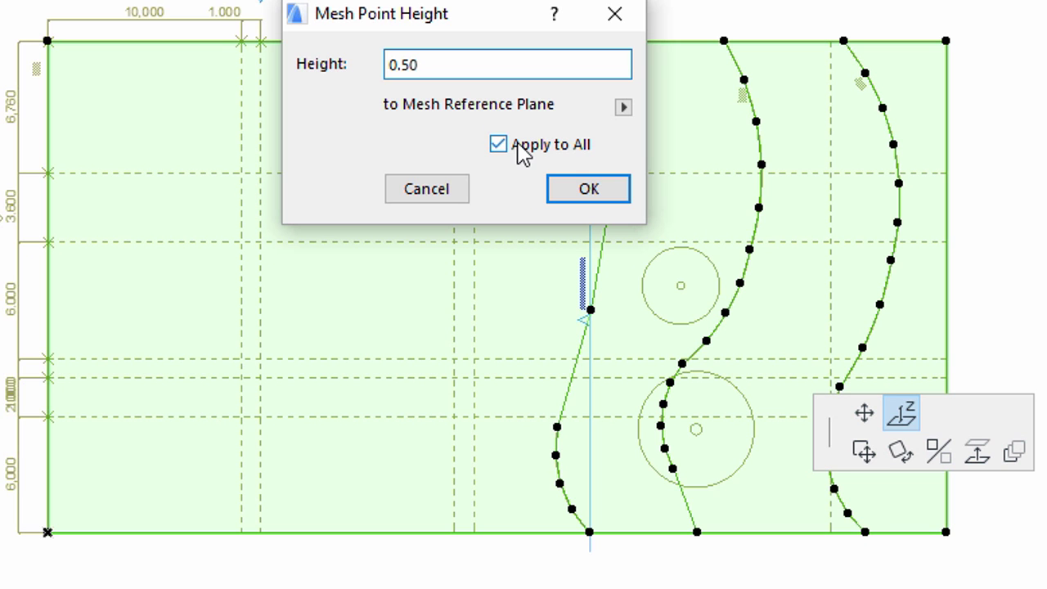
{"action": "left_click", "coordinate": [563, 195]}
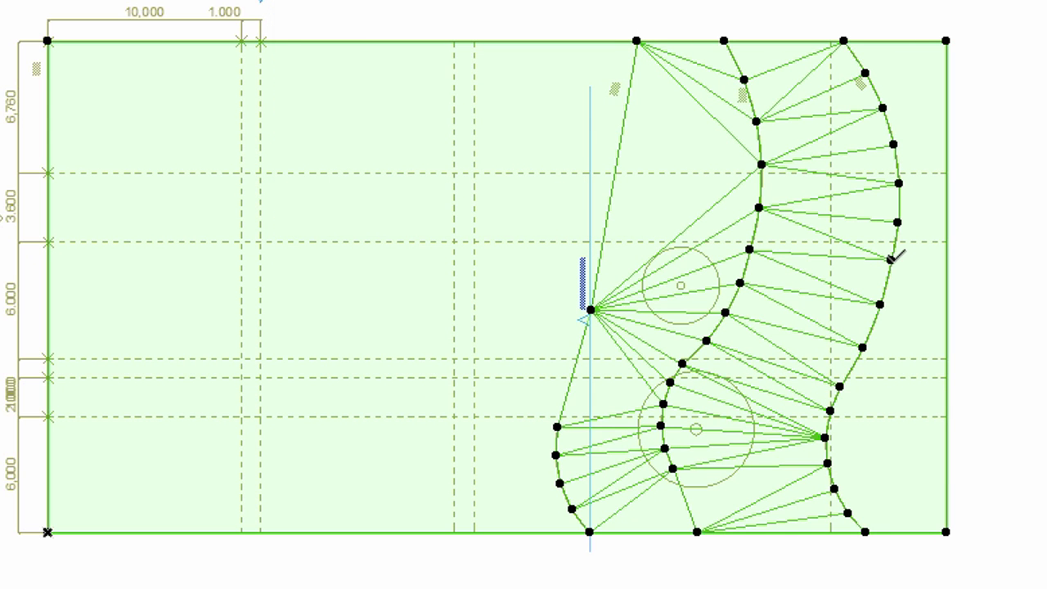
Elevate all points of the right contour ridge to 1.00
{"action": "left_click", "coordinate": [891, 259]}
{"action": "type", "text": "1.00"}
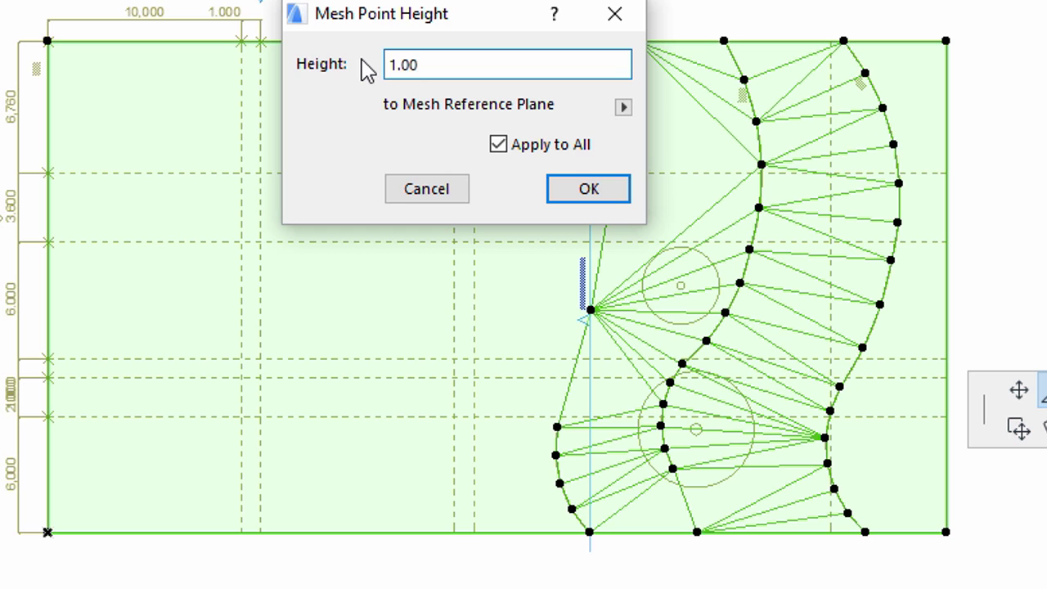
{"action": "left_click", "coordinate": [563, 193]}
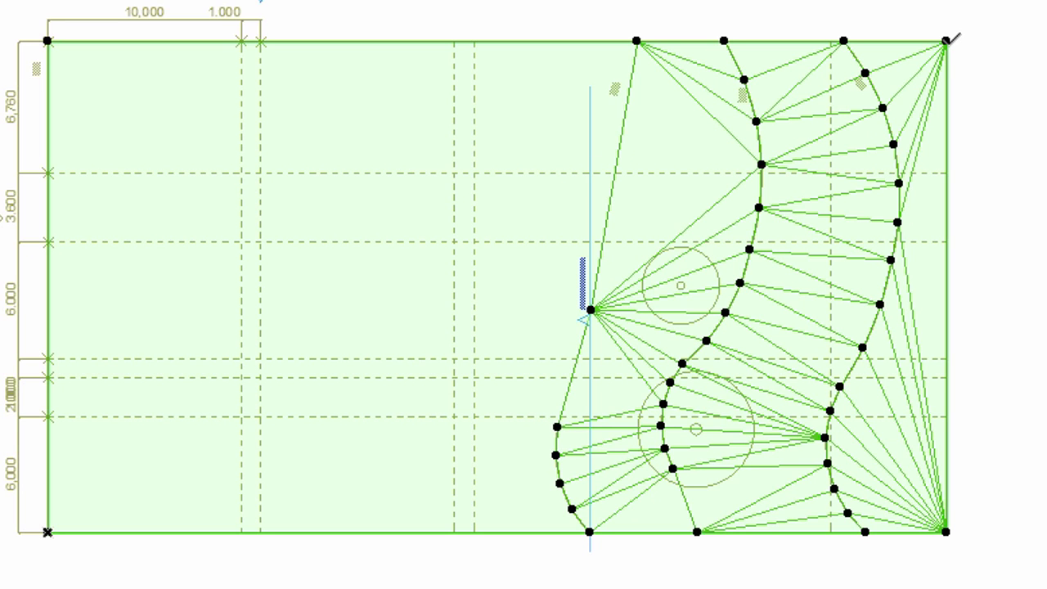
Raise the mesh's top-right corner point to a height of 1.00
{"action": "left_click", "coordinate": [945, 40]}
{"action": "left_click", "coordinate": [854, 87]}
{"action": "left_click", "coordinate": [467, 63]}
{"action": "left_click_drag", "start_coordinate": [467, 63], "coordinate": [381, 63]}
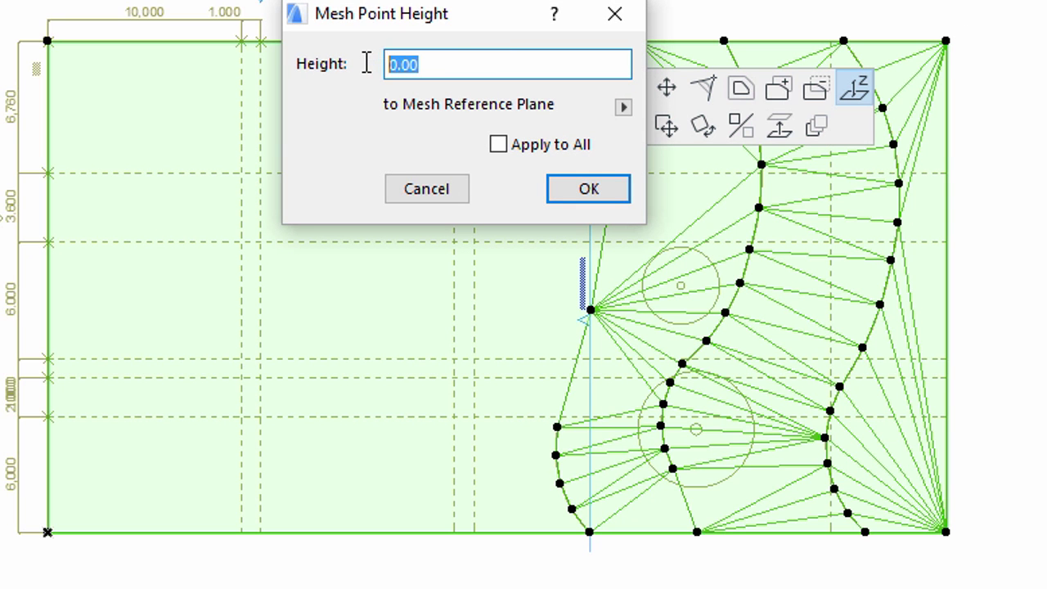
{"action": "type", "text": "1.00"}
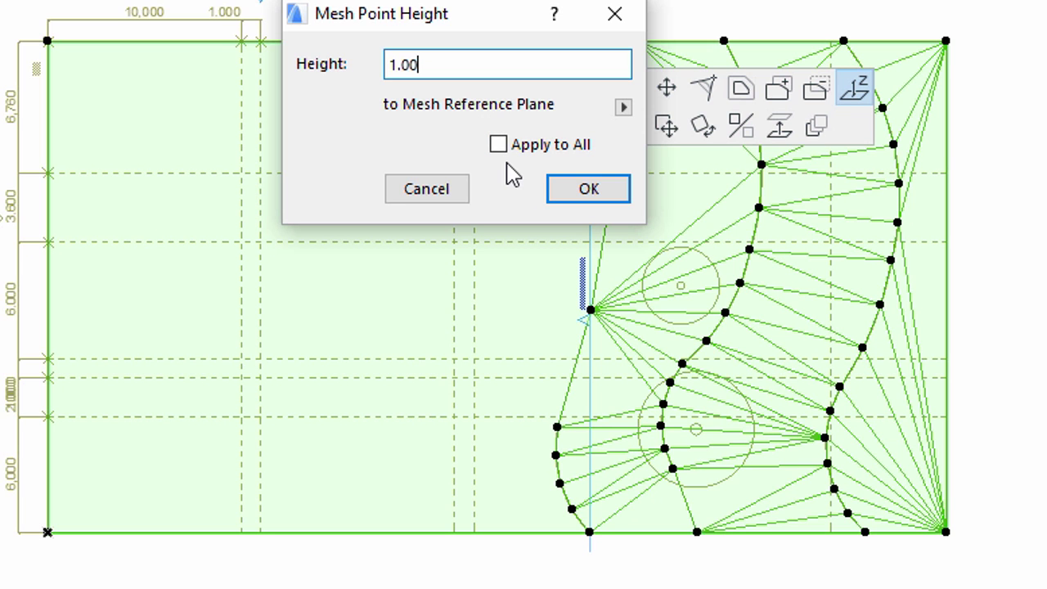
{"action": "left_click", "coordinate": [562, 197]}
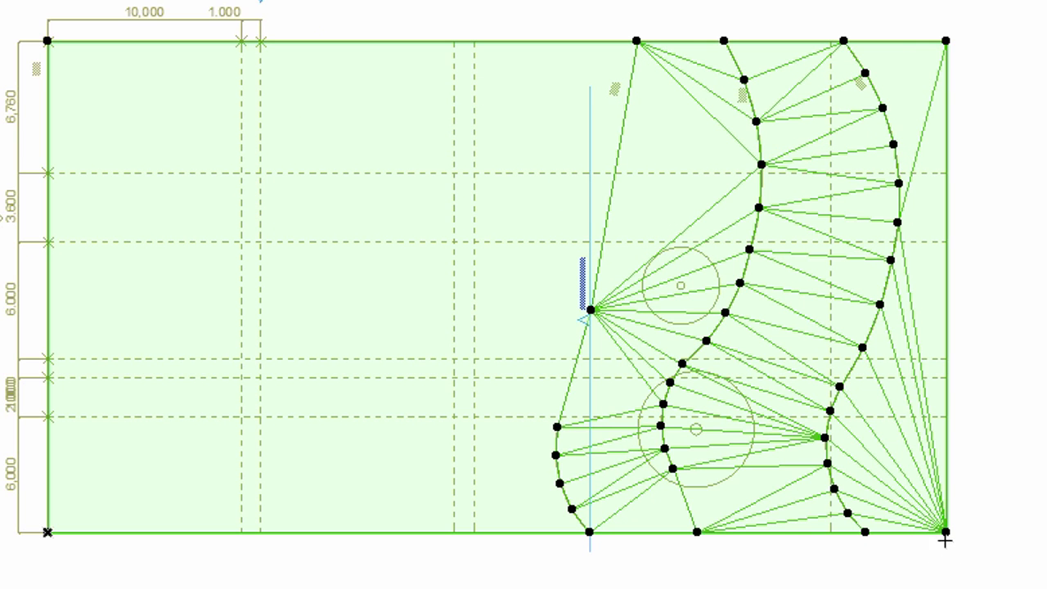
Raise the mesh's bottom-right corner point to a height of 1.00
{"action": "left_click", "coordinate": [946, 530]}
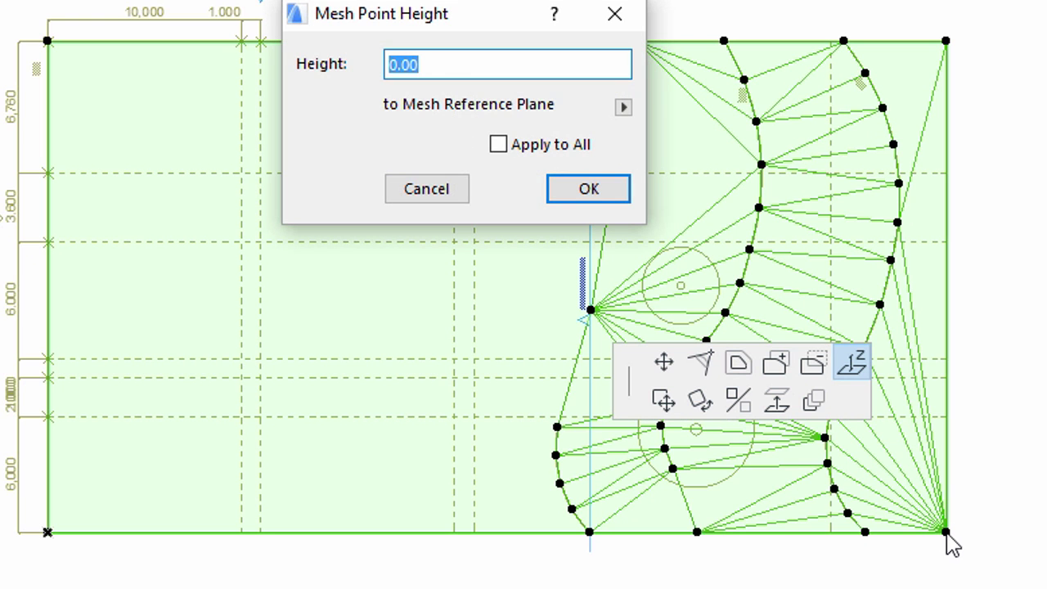
{"action": "type", "text": "1.00"}
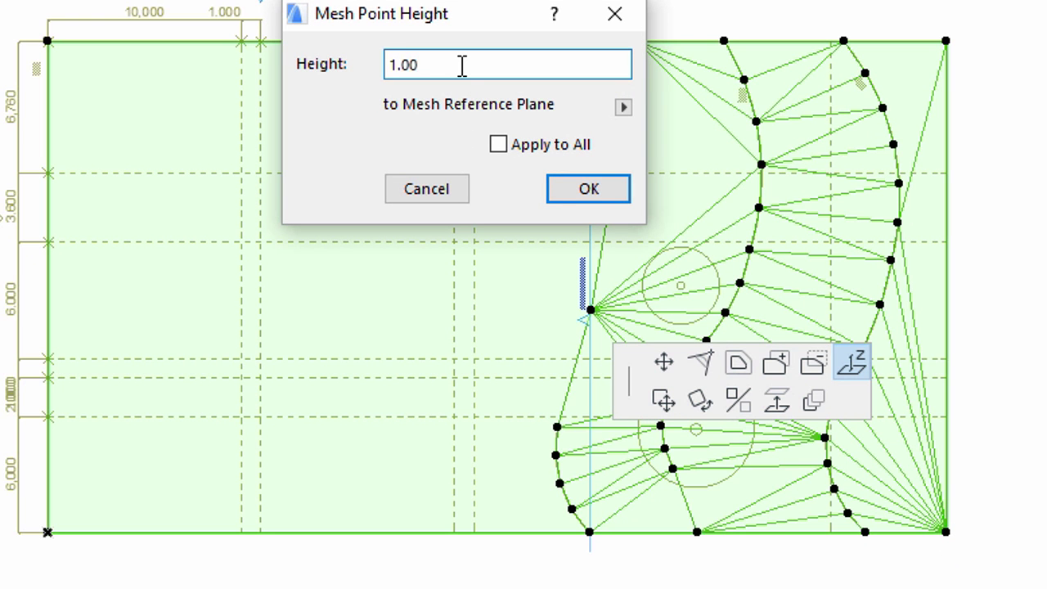
{"action": "left_click", "coordinate": [563, 203]}
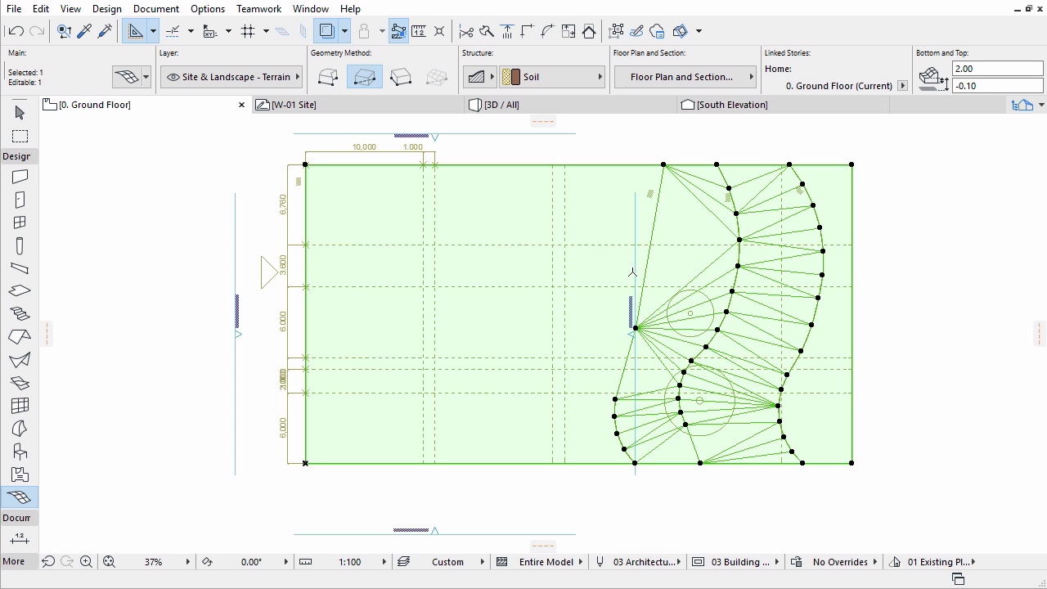
Show the selected terrain mesh in 3D and turn off the editing plane display
{"action": "right_click", "coordinate": [815, 404]}
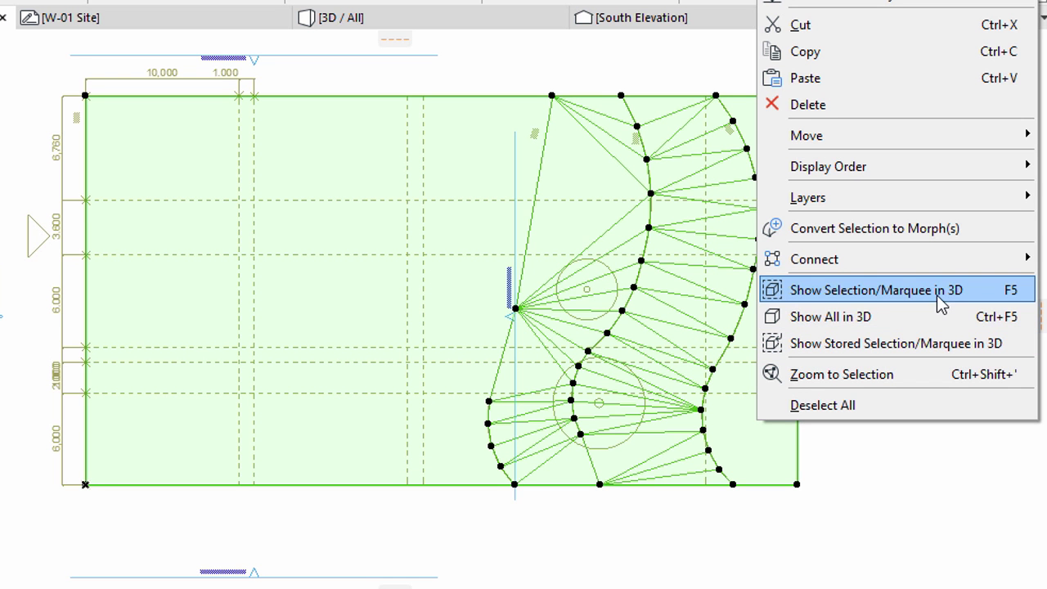
{"action": "left_click", "coordinate": [794, 292]}
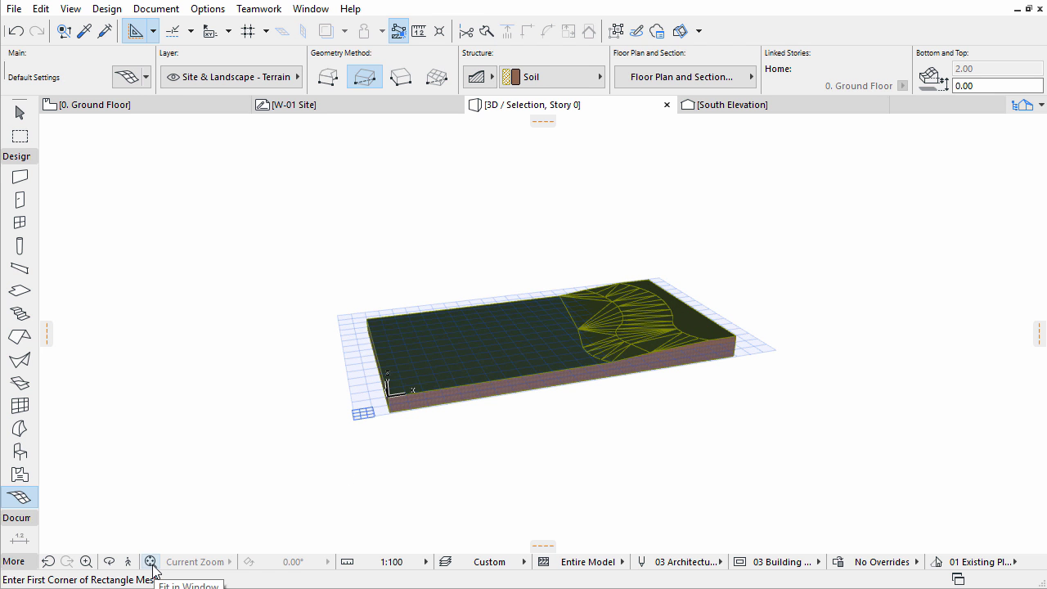
{"action": "left_click", "coordinate": [151, 562]}
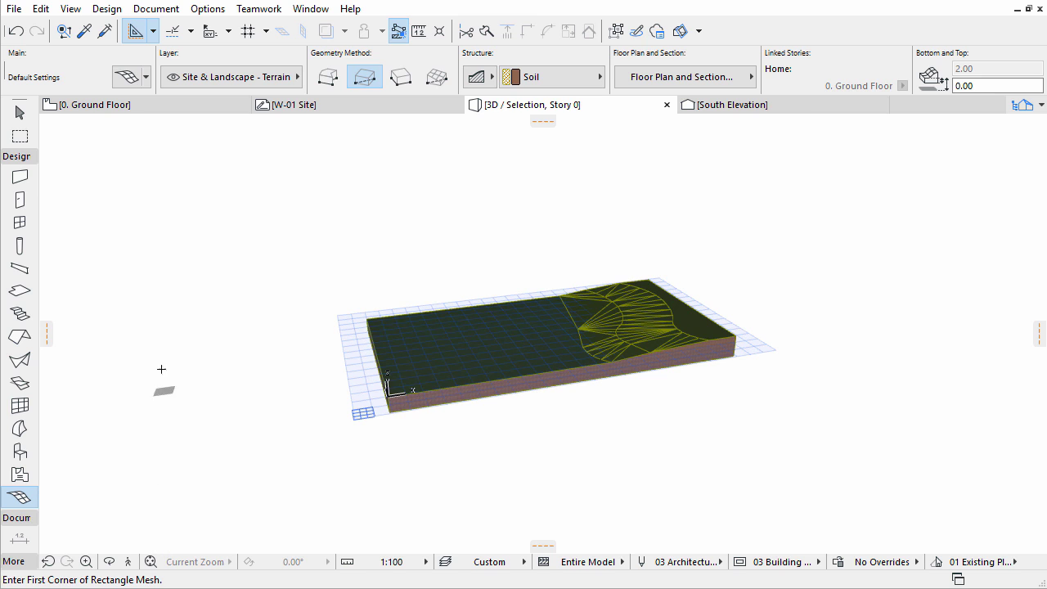
{"action": "left_click", "coordinate": [70, 8]}
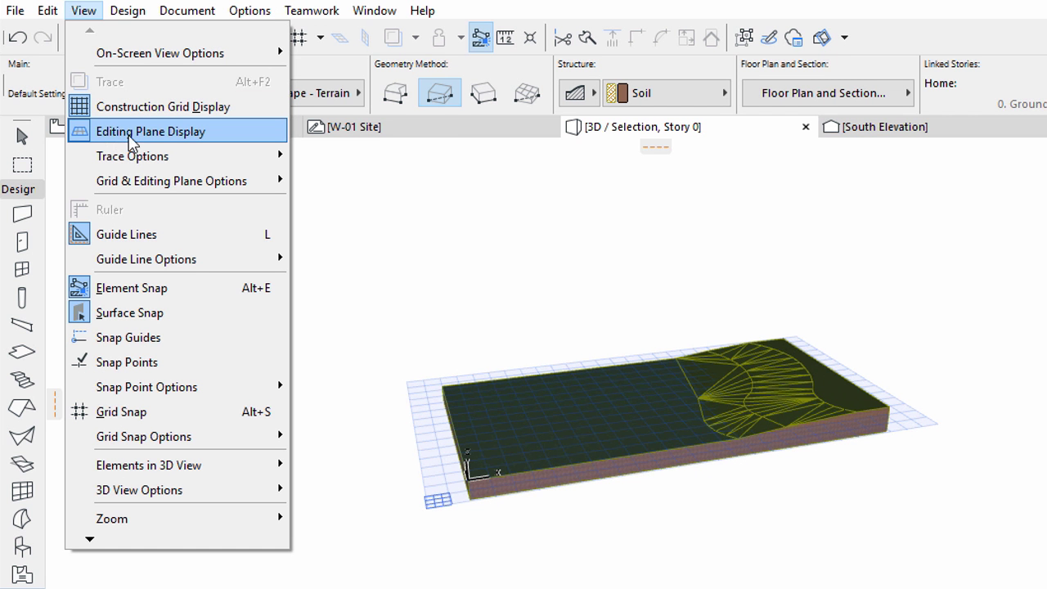
{"action": "left_click", "coordinate": [100, 138]}
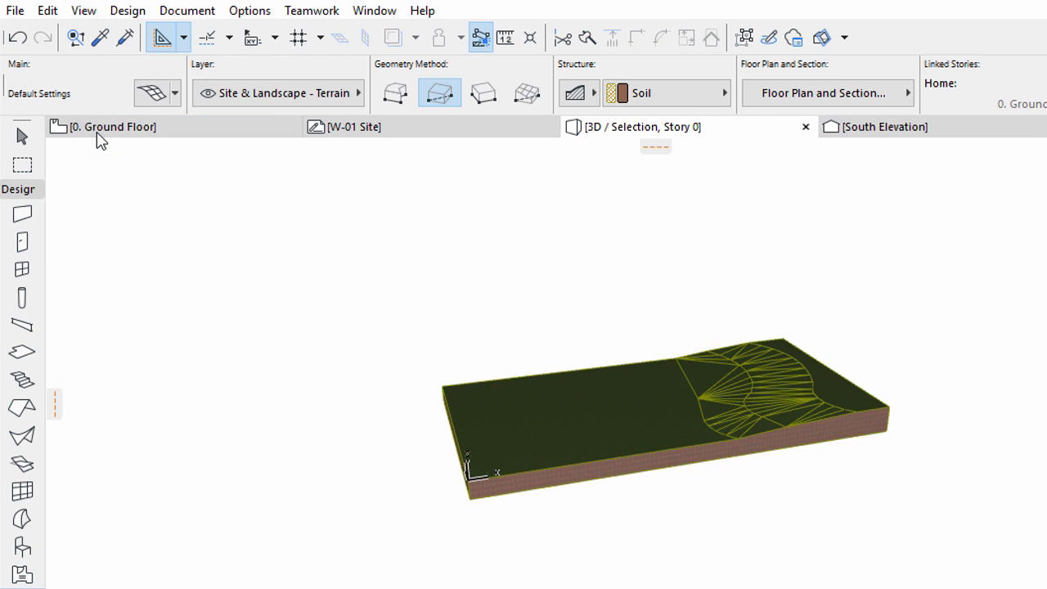